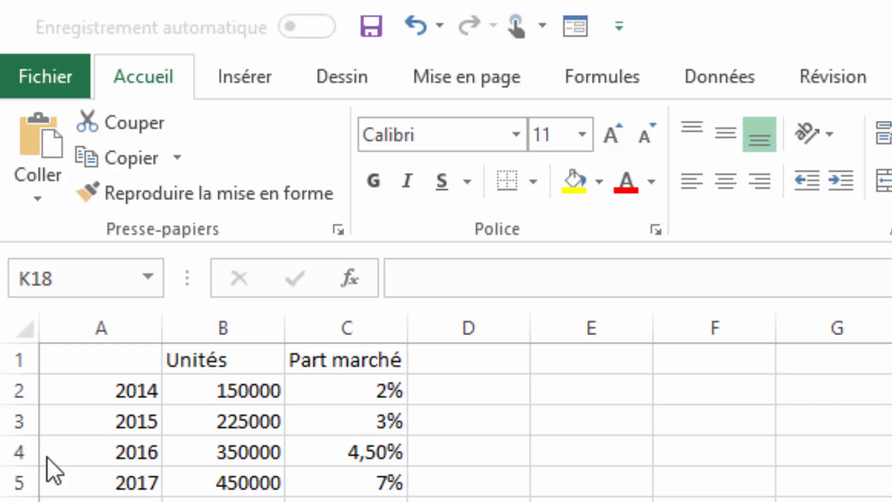
Review the years, the Unités values and the Part marché percentages in A2:C5.
{"action": "left_click", "coordinate": [125, 394]}
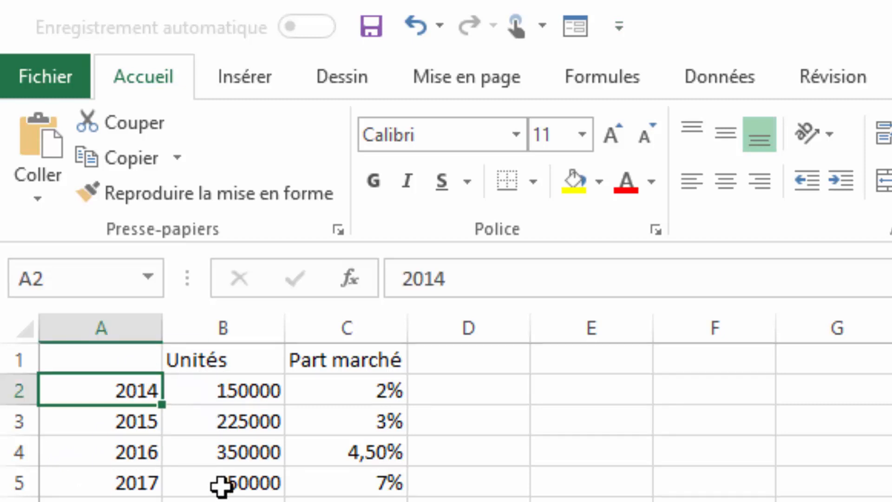
{"action": "left_click_drag", "start_coordinate": [358, 390], "coordinate": [342, 487]}
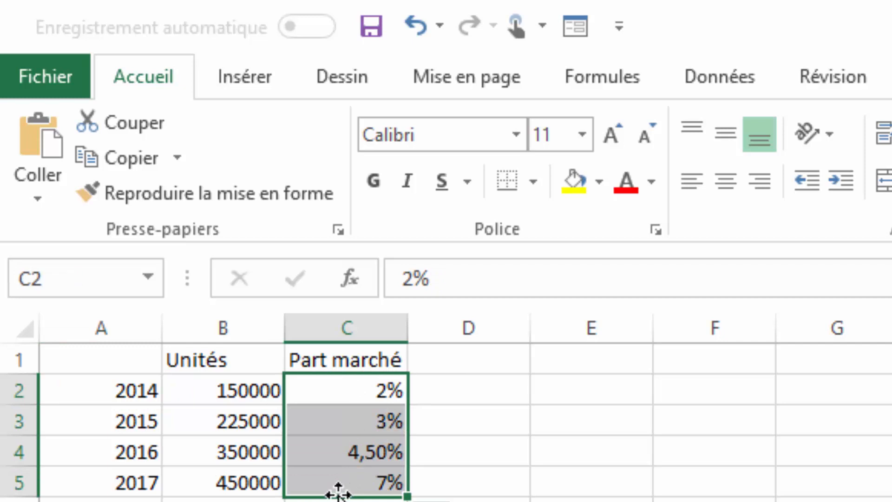
{"action": "left_click", "coordinate": [232, 389]}
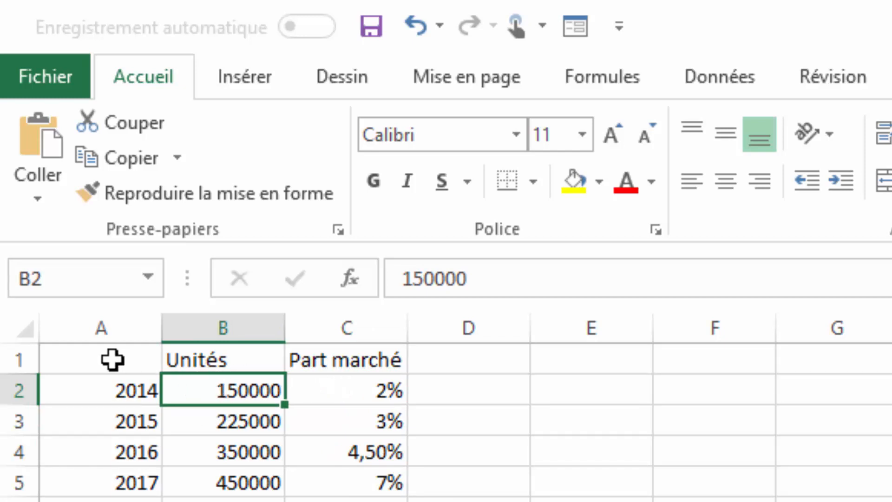
Bring up the recommended charts for A1:C5 and preview the Nuages de points suggestion.
{"action": "left_click_drag", "start_coordinate": [112, 359], "coordinate": [355, 485]}
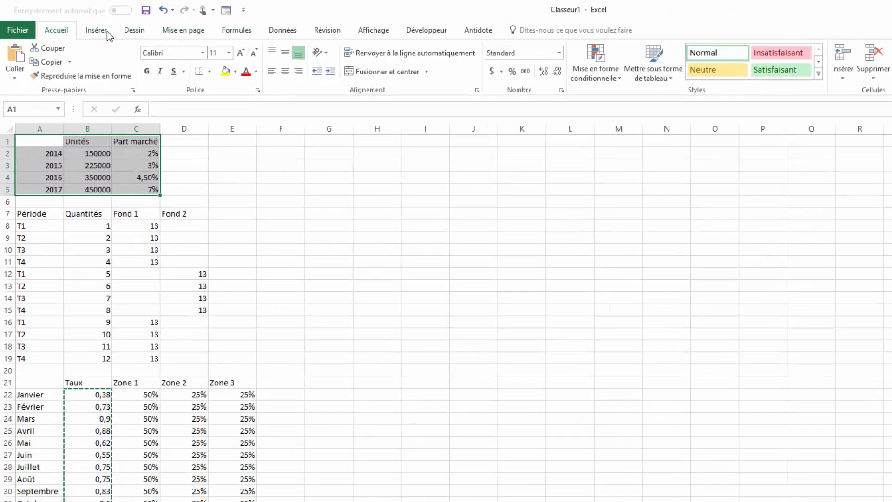
{"action": "left_click", "coordinate": [103, 31]}
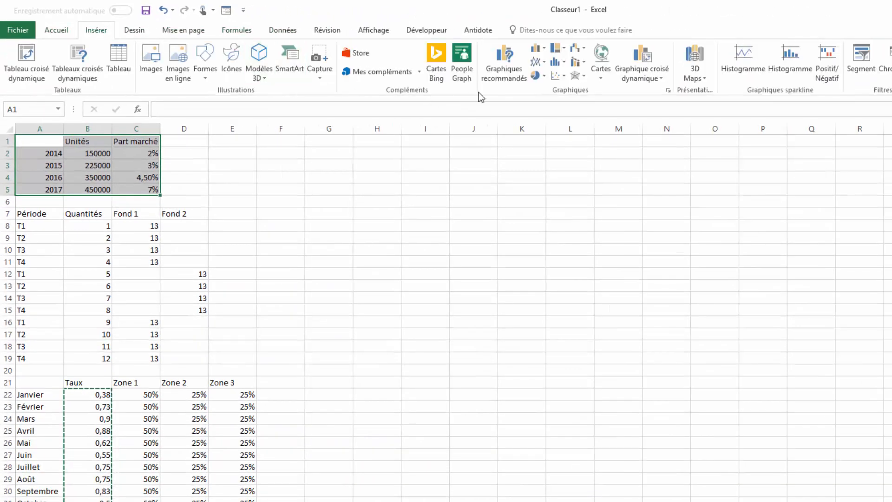
{"action": "left_click", "coordinate": [506, 73]}
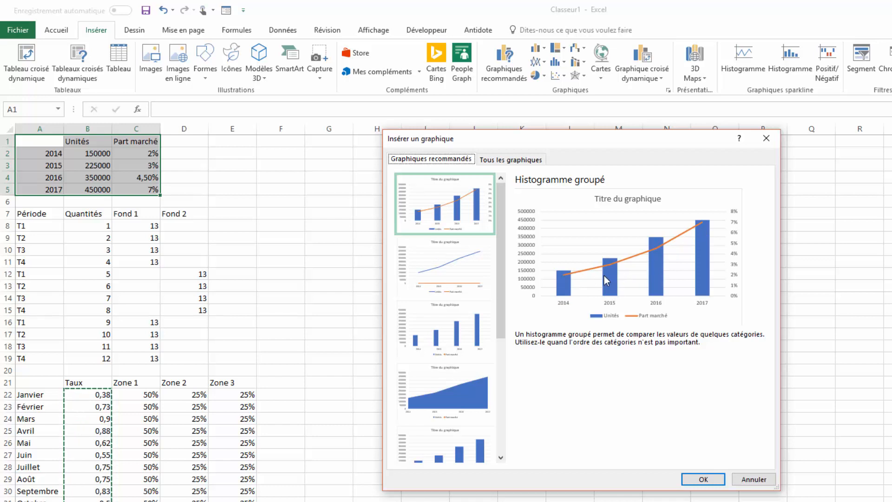
{"action": "left_click_drag", "start_coordinate": [498, 242], "coordinate": [492, 380]}
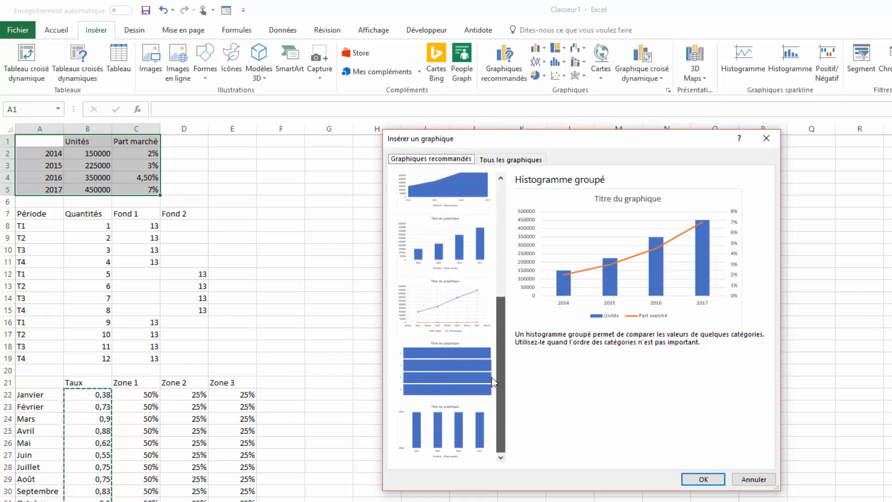
{"action": "left_click", "coordinate": [442, 296]}
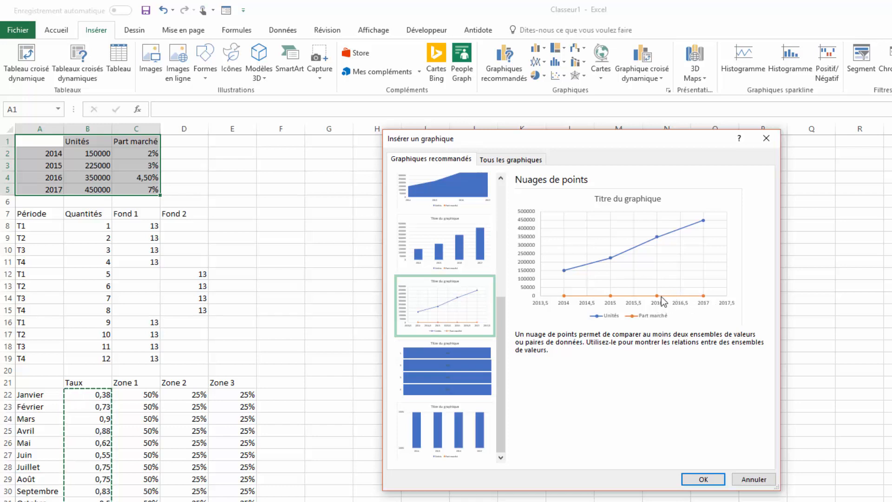
Browse all chart types, previewing the Courbe, Secteurs and Barres categories for the selected data.
{"action": "left_click", "coordinate": [500, 161]}
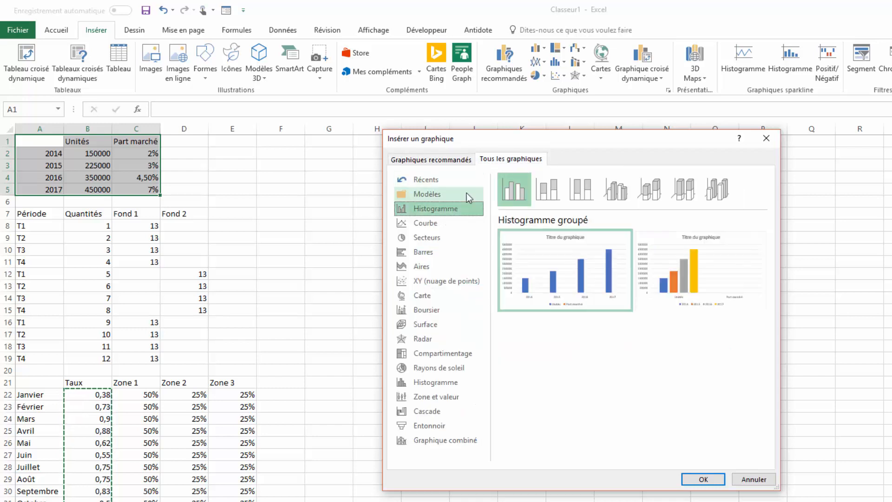
{"action": "left_click", "coordinate": [438, 222]}
{"action": "left_click", "coordinate": [436, 238]}
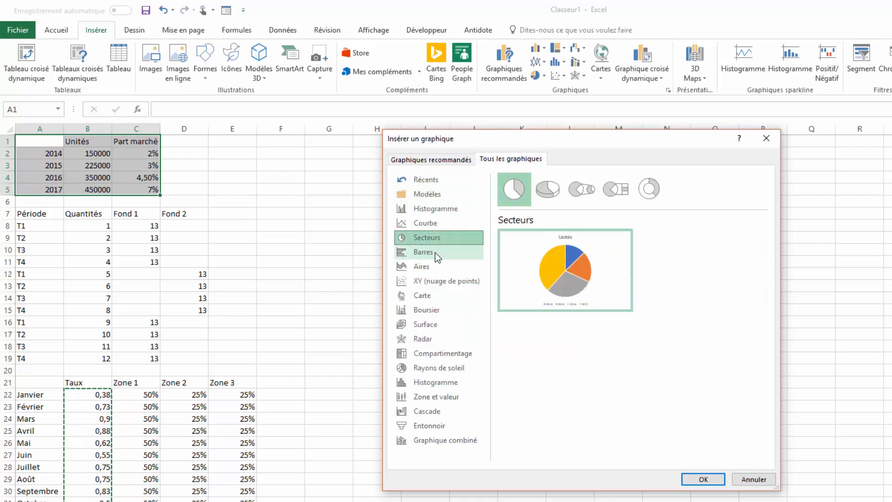
{"action": "left_click", "coordinate": [434, 253]}
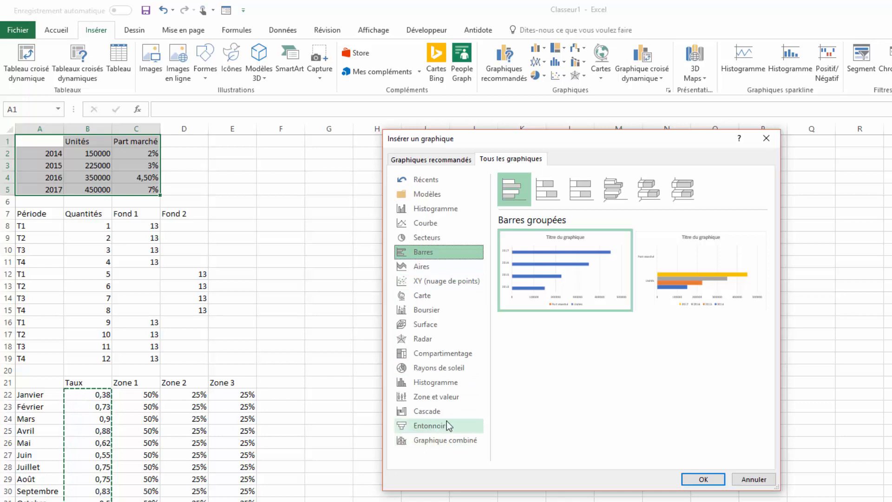
Insert a combined chart with Part marché as a line on the secondary axis and move it beside the first table.
{"action": "left_click", "coordinate": [434, 439]}
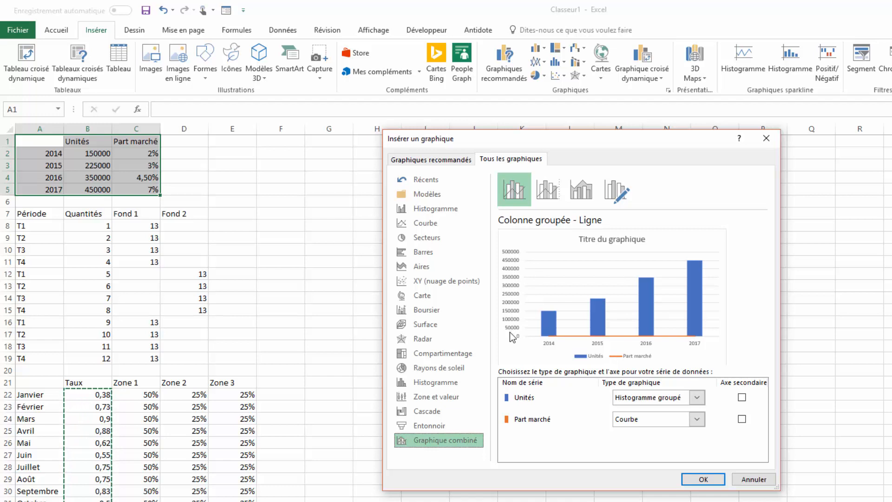
{"action": "left_click", "coordinate": [742, 419]}
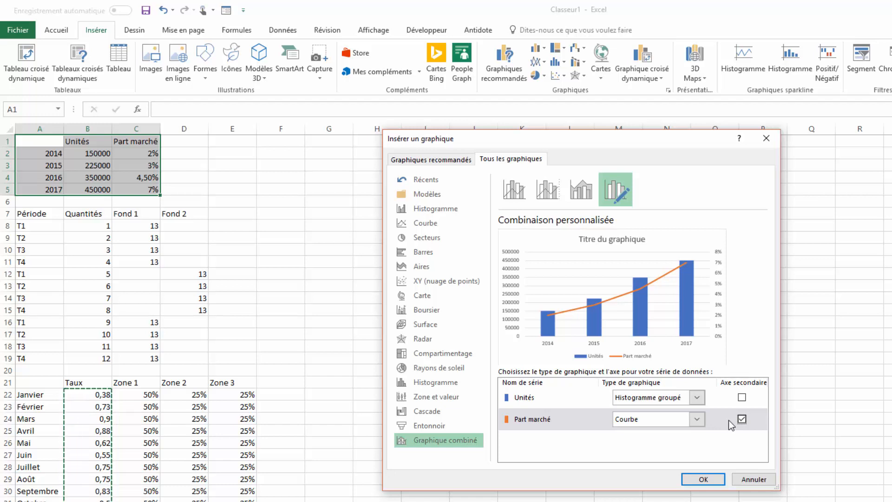
{"action": "left_click", "coordinate": [703, 480]}
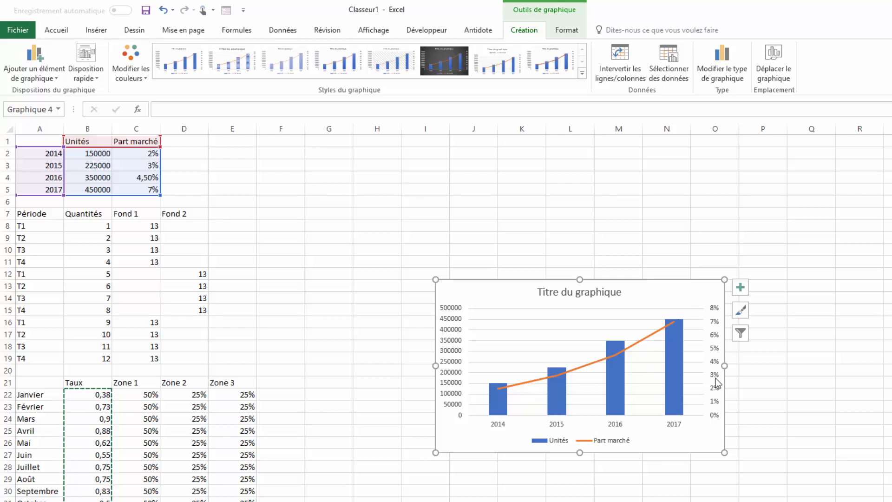
{"action": "left_click_drag", "start_coordinate": [661, 448], "coordinate": [496, 313]}
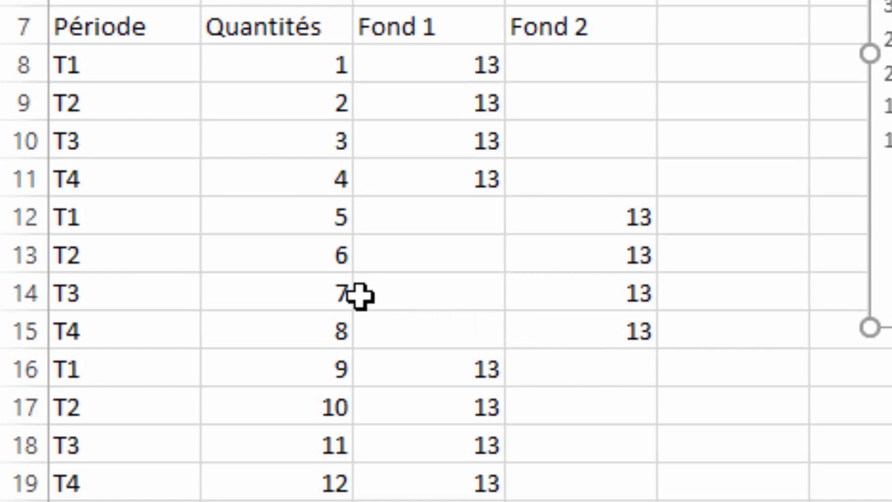
Inspect the table in A7:D19, its Quantités values and the formula behind the first Fond 1 value in C8.
{"action": "left_click", "coordinate": [141, 35]}
{"action": "mouse_move", "coordinate": [141, 35]}
{"action": "left_mouse_down"}
{"action": "mouse_move", "coordinate": [567, 98]}
{"action": "mouse_move", "coordinate": [617, 388]}
{"action": "mouse_move", "coordinate": [602, 483]}
{"action": "left_mouse_up"}
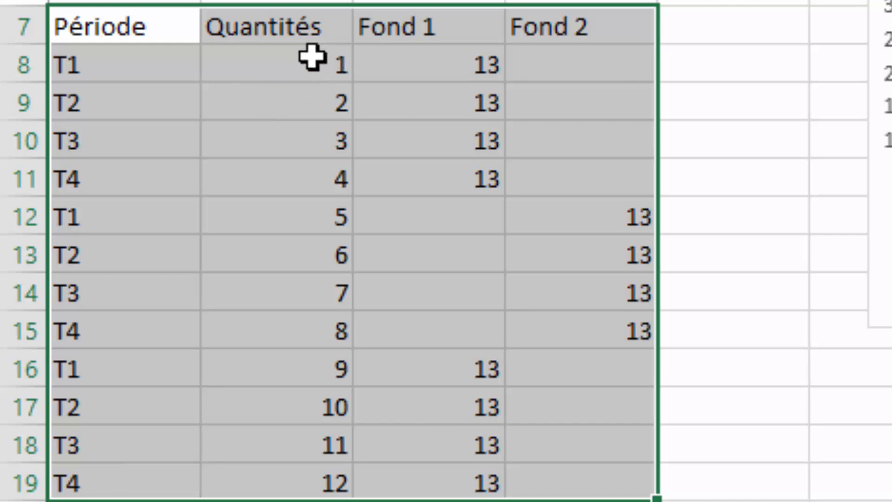
{"action": "left_click_drag", "start_coordinate": [310, 57], "coordinate": [269, 471]}
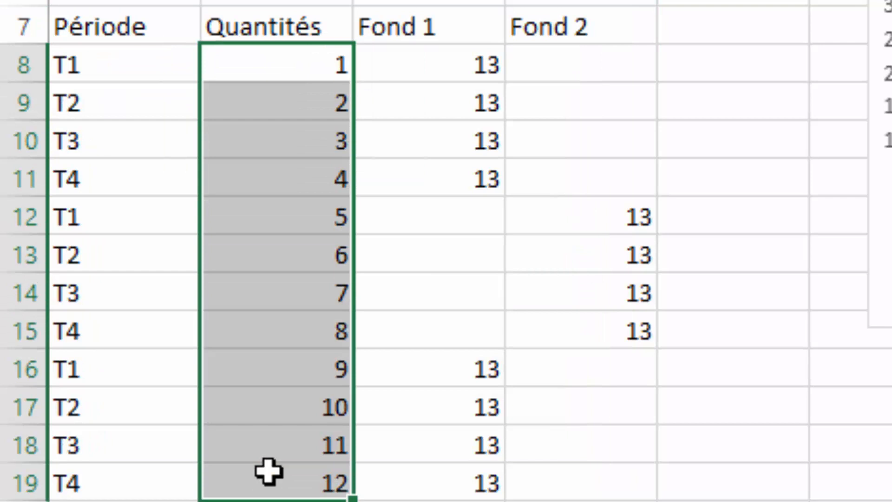
{"action": "left_click", "coordinate": [469, 68]}
{"action": "key", "text": "F2"}
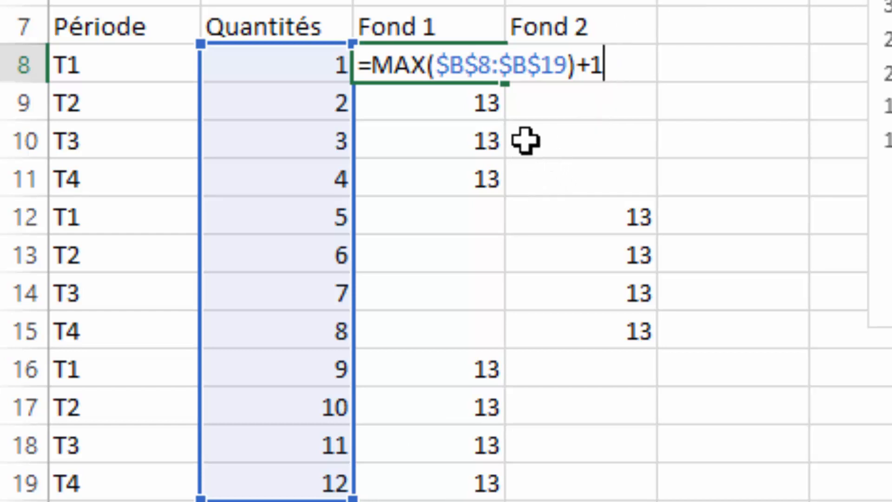
{"action": "key", "text": "ctrl+Return"}
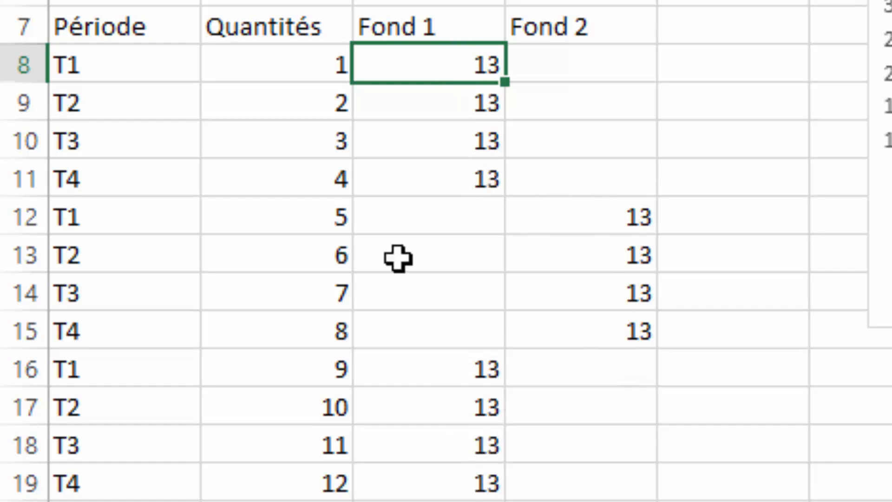
Start a combined chart (Graphique combiné) from the range A7:D19.
{"action": "left_click_drag", "start_coordinate": [107, 33], "coordinate": [586, 484]}
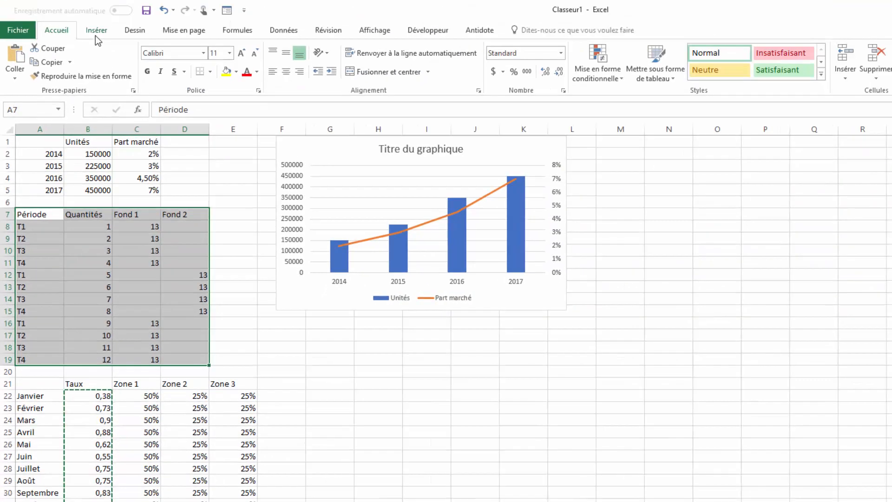
{"action": "left_click", "coordinate": [96, 30]}
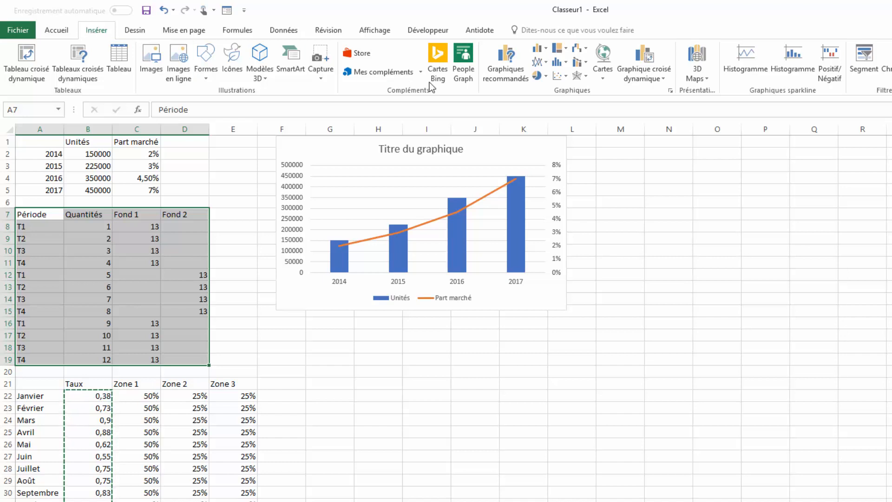
{"action": "left_click", "coordinate": [504, 75]}
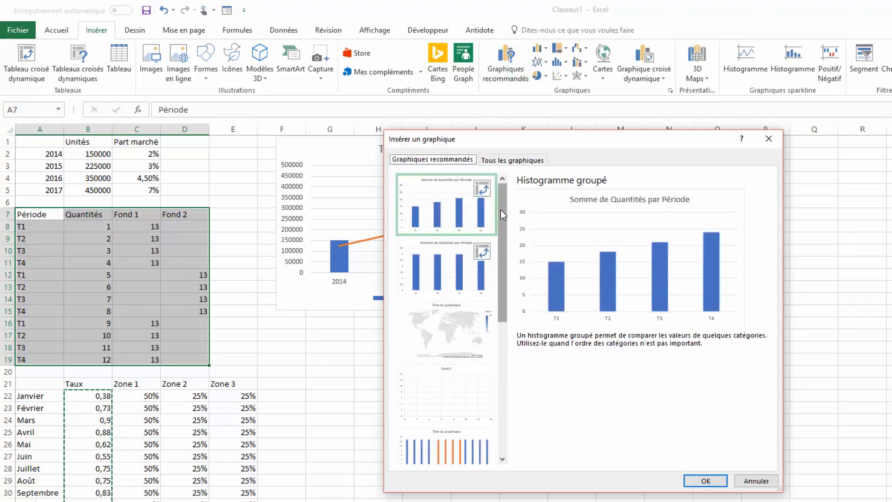
{"action": "left_click_drag", "start_coordinate": [500, 210], "coordinate": [507, 357]}
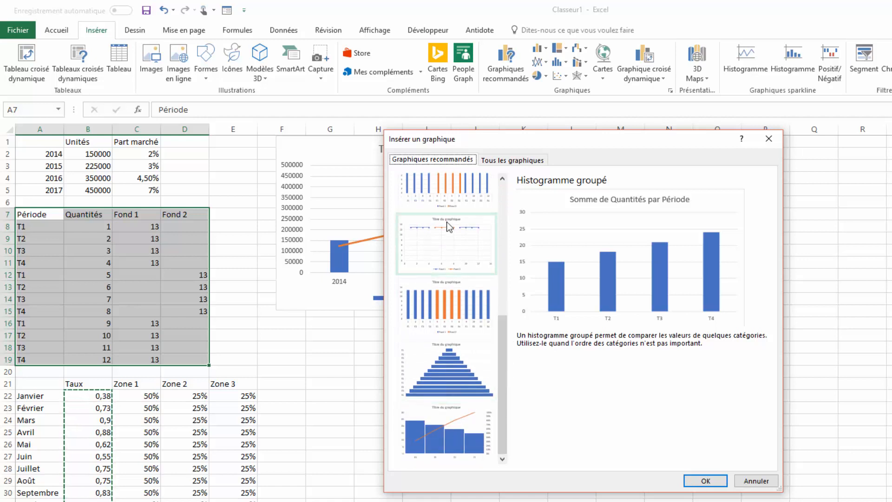
{"action": "left_click", "coordinate": [519, 159]}
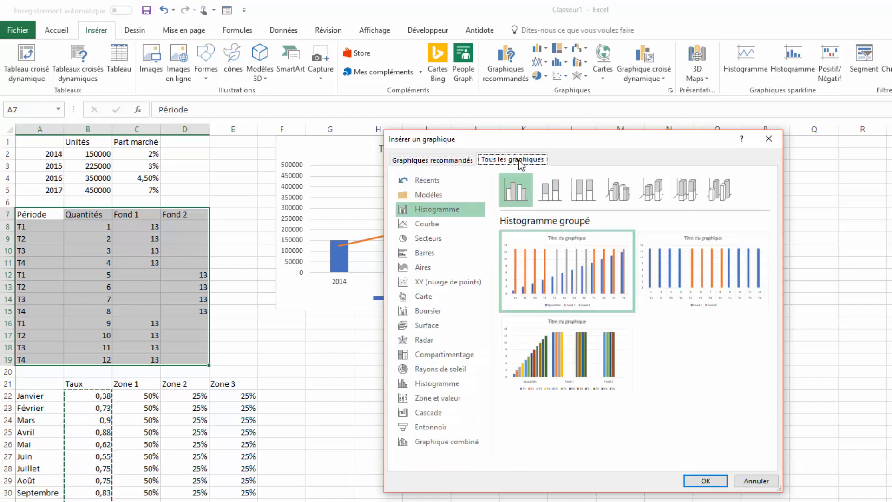
{"action": "left_click", "coordinate": [452, 444]}
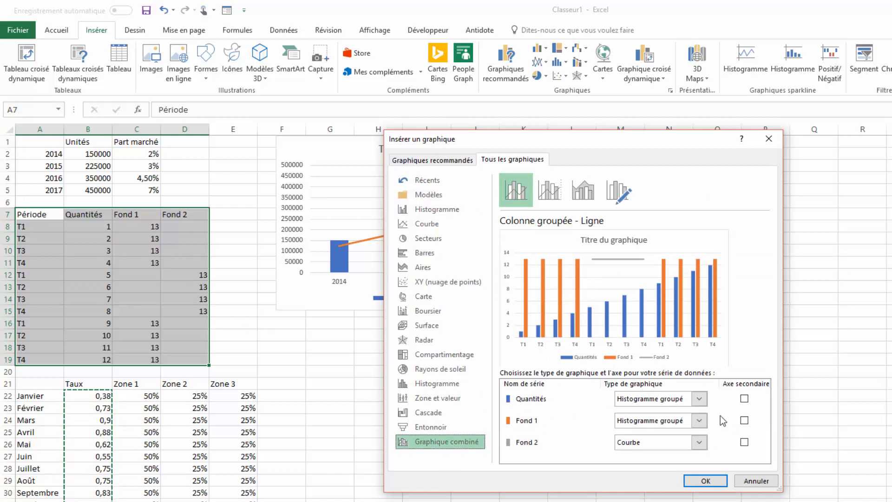
Set Quantités to Courbe and Fond 2 to Histogramme groupé, and insert the combined chart.
{"action": "left_click", "coordinate": [700, 399]}
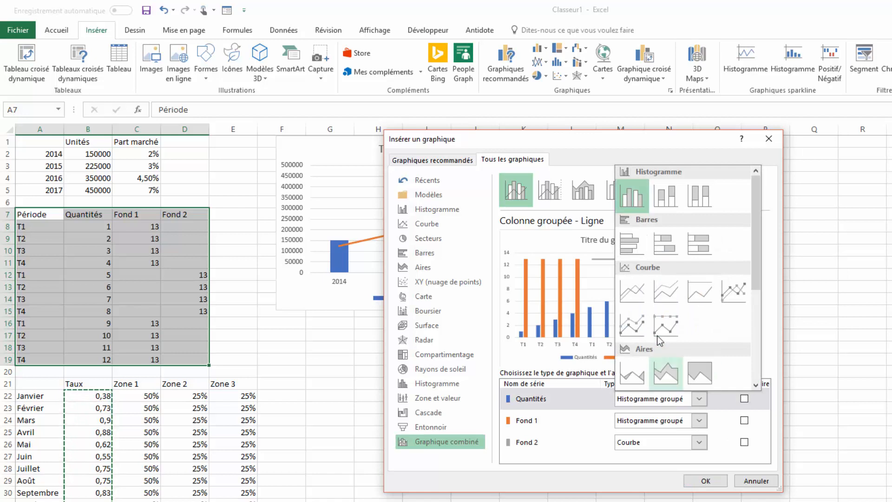
{"action": "left_click", "coordinate": [638, 292]}
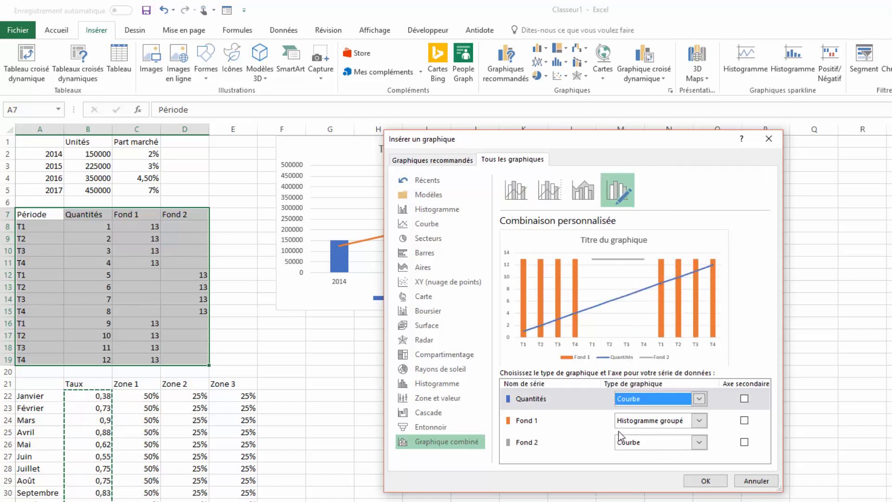
{"action": "left_click", "coordinate": [699, 442]}
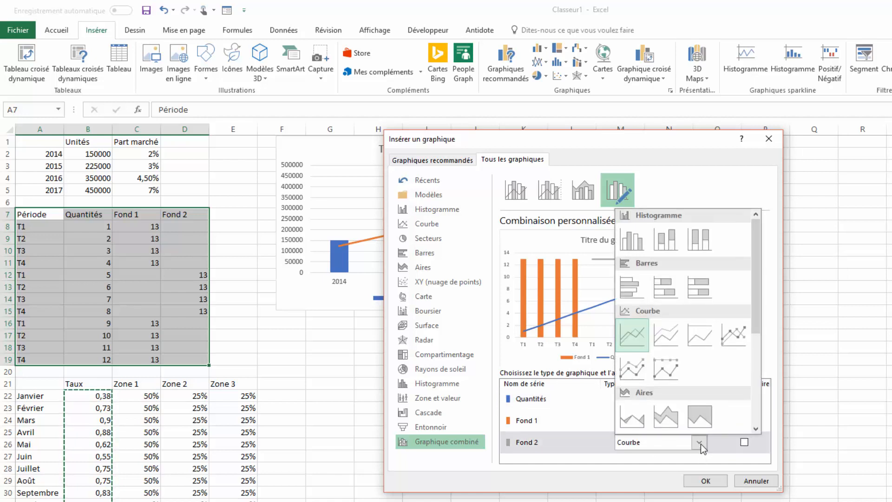
{"action": "left_click", "coordinate": [631, 244]}
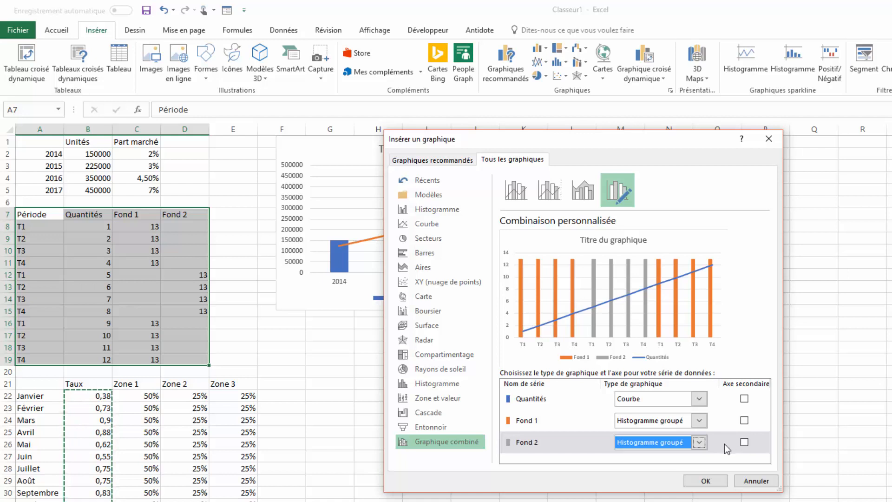
{"action": "left_click", "coordinate": [706, 481]}
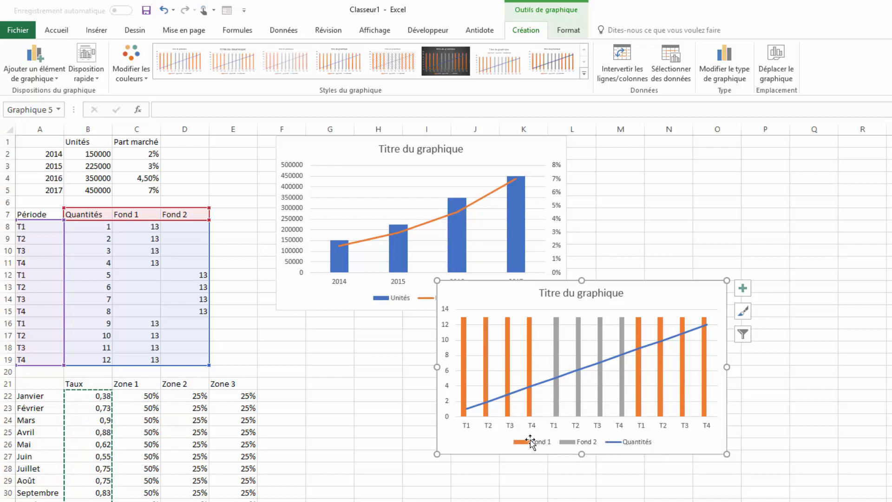
Delete the legend from the Quantités chart.
{"action": "left_click", "coordinate": [586, 446]}
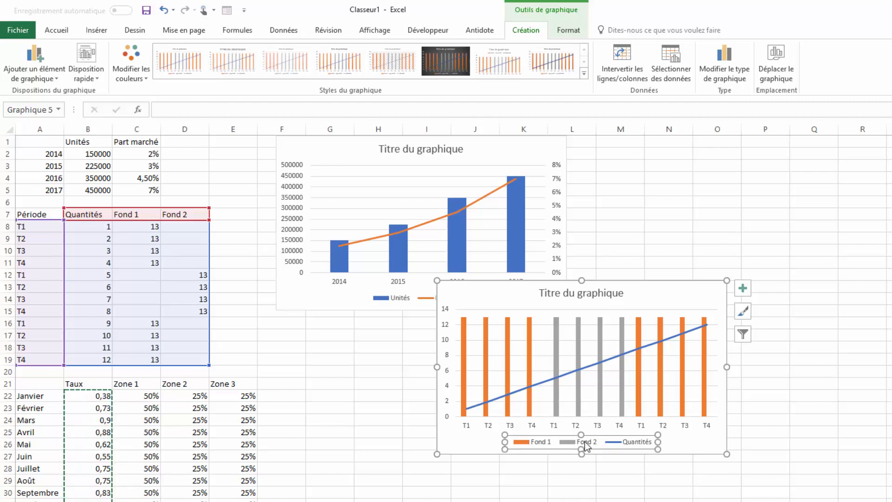
{"action": "key", "text": "Delete"}
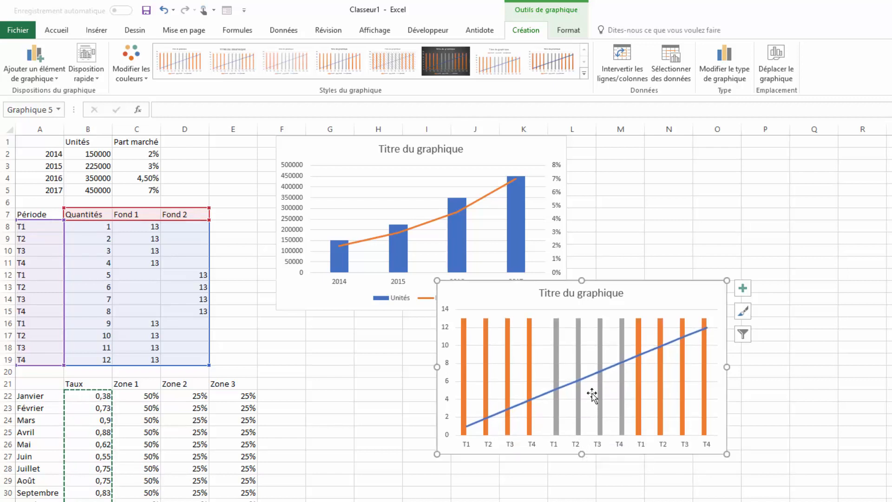
Fill the Fond 1 columns of the Quantités chart with the lightest theme tint of blue.
{"action": "left_click", "coordinate": [529, 363]}
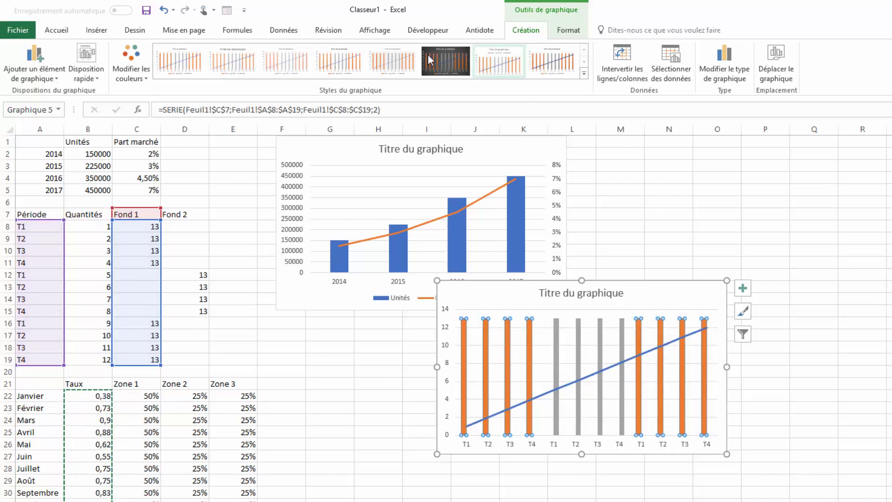
{"action": "left_click", "coordinate": [568, 30]}
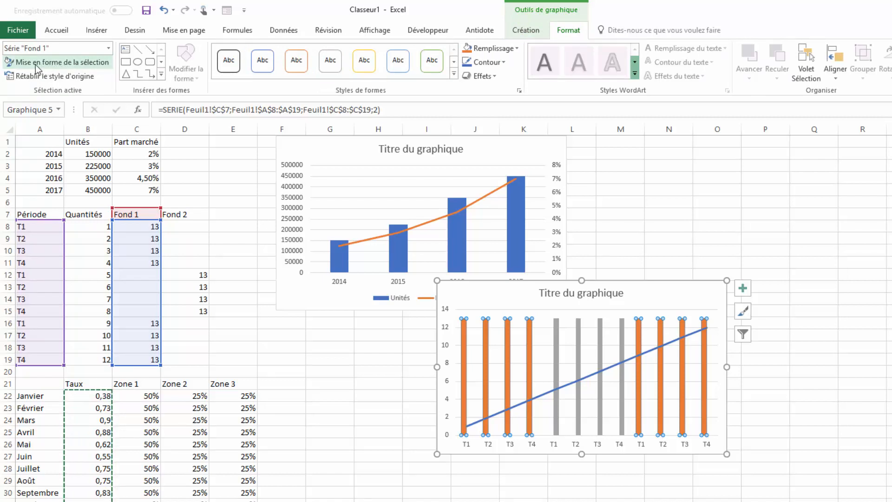
{"action": "left_click", "coordinate": [108, 48]}
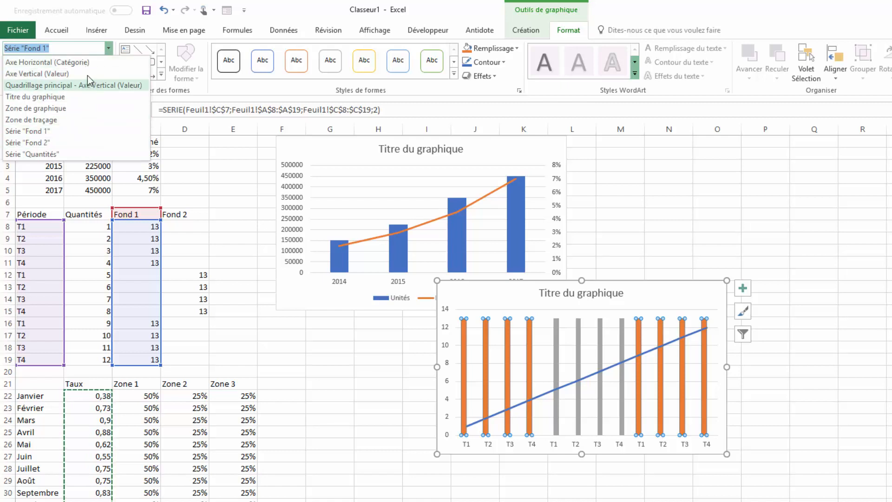
{"action": "left_click", "coordinate": [109, 48]}
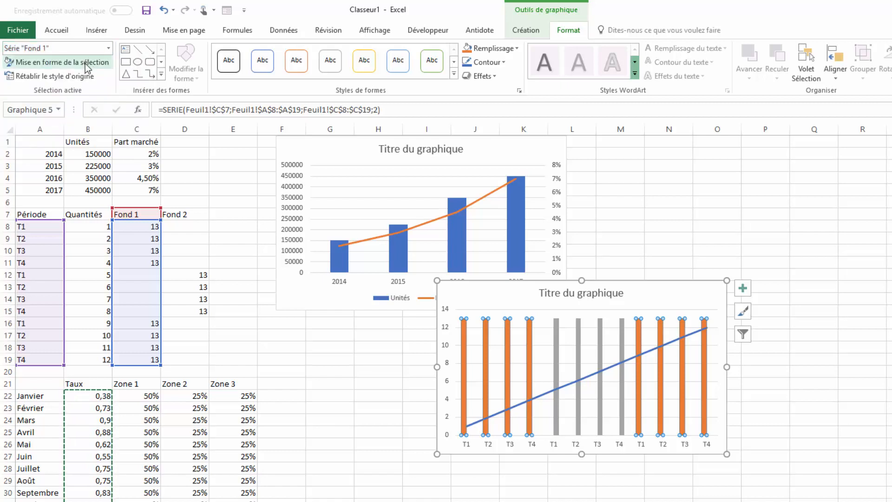
{"action": "left_click", "coordinate": [83, 64]}
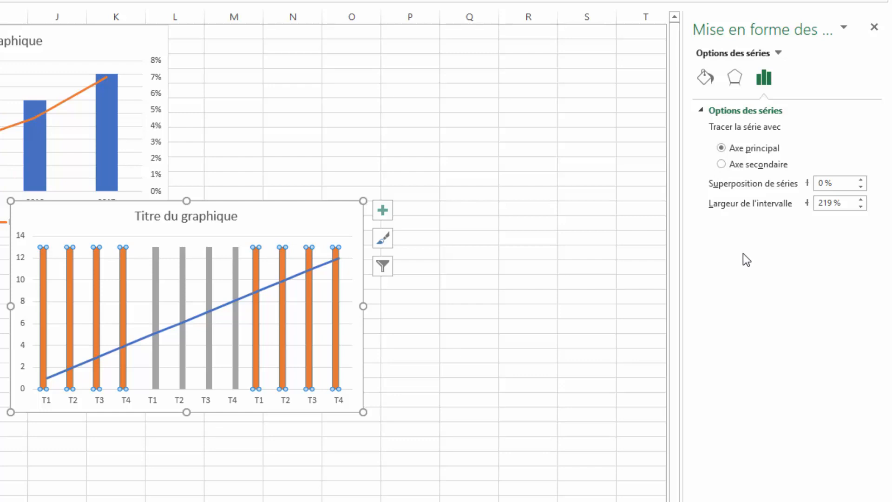
{"action": "left_click", "coordinate": [705, 78]}
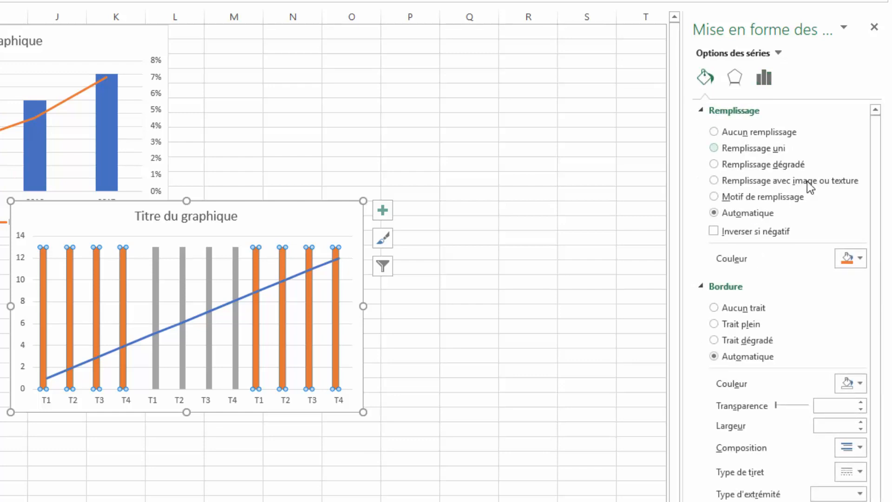
{"action": "left_click", "coordinate": [860, 259]}
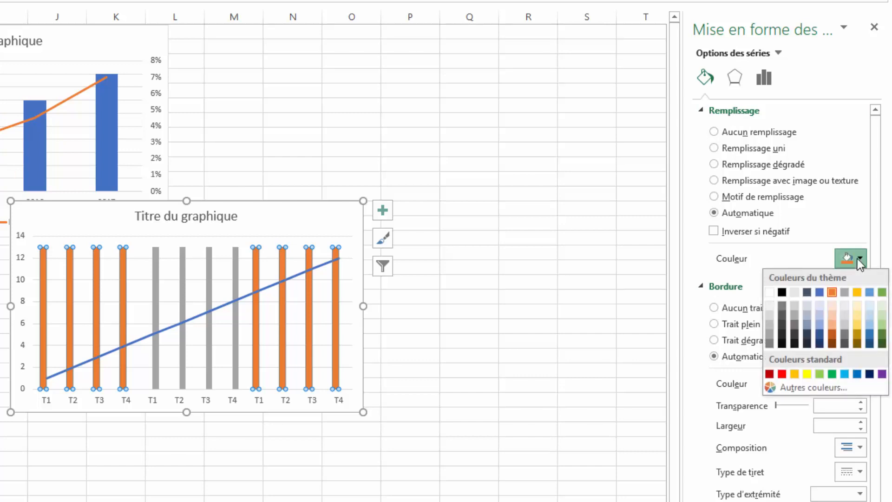
{"action": "left_click", "coordinate": [817, 307]}
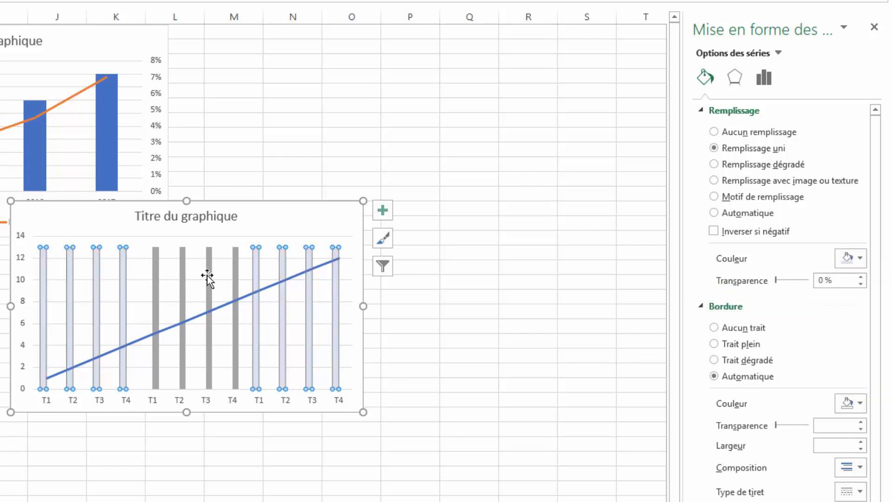
Fill the Fond 2 columns of the Quantités chart with solid white.
{"action": "left_click", "coordinate": [234, 319]}
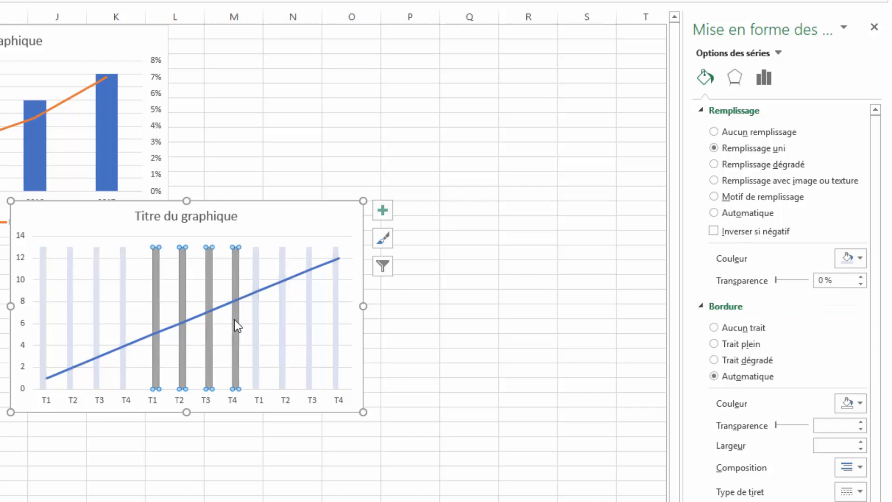
{"action": "left_click", "coordinate": [257, 329]}
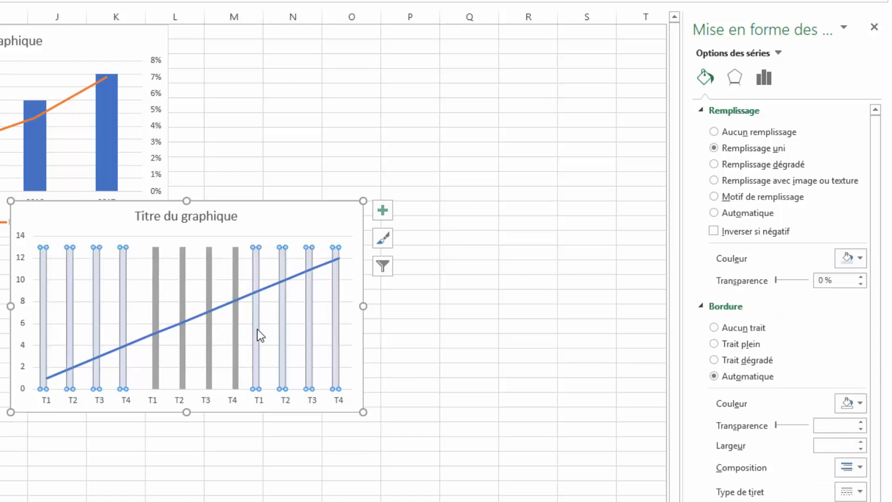
{"action": "left_click", "coordinate": [779, 54]}
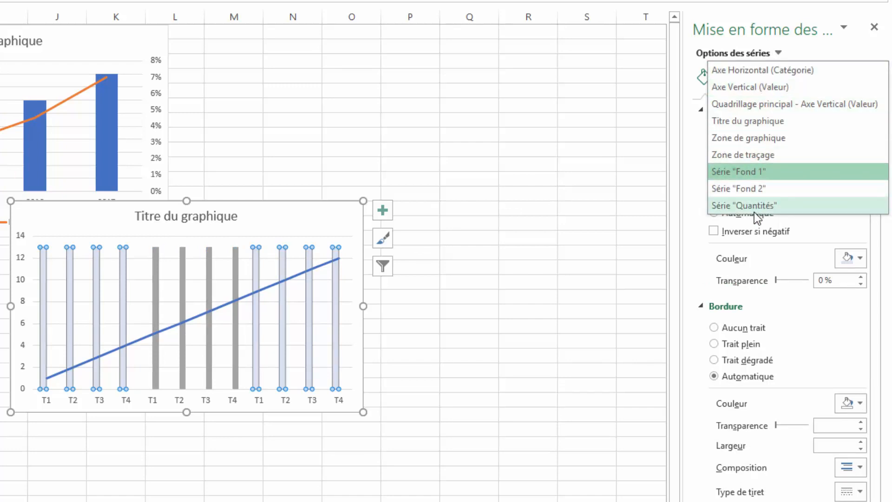
{"action": "left_click", "coordinate": [751, 188]}
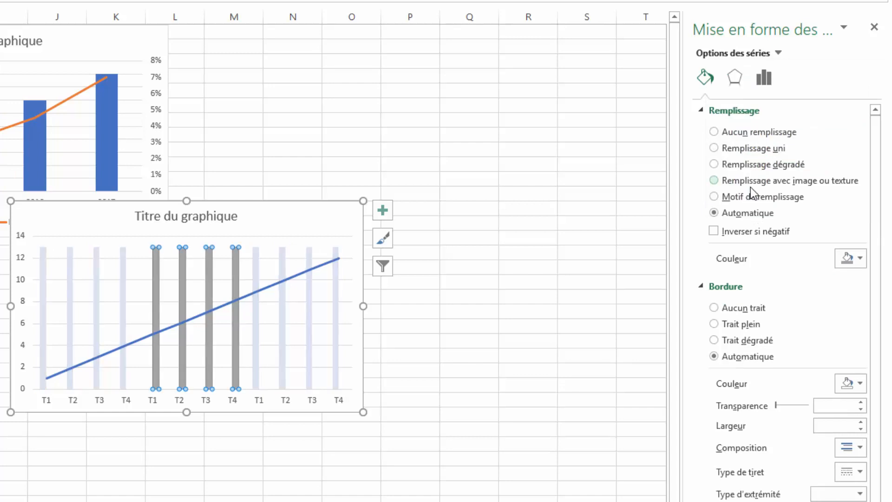
{"action": "left_click", "coordinate": [860, 259]}
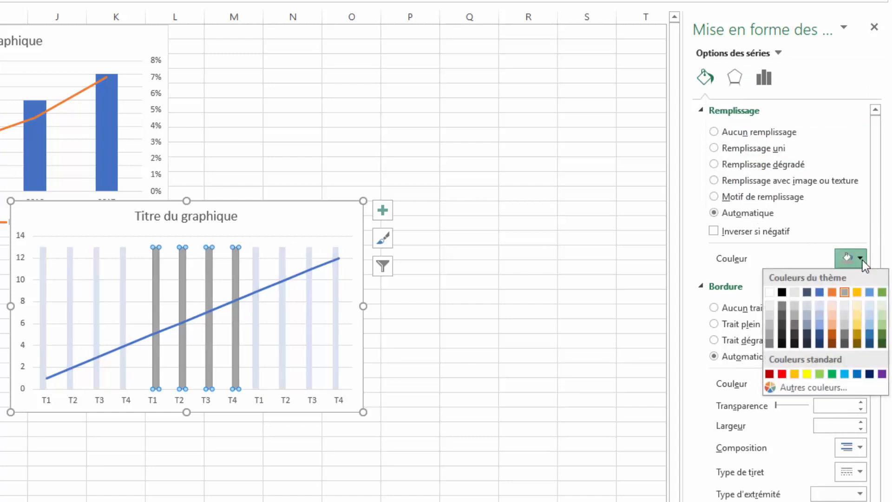
{"action": "left_click", "coordinate": [767, 292]}
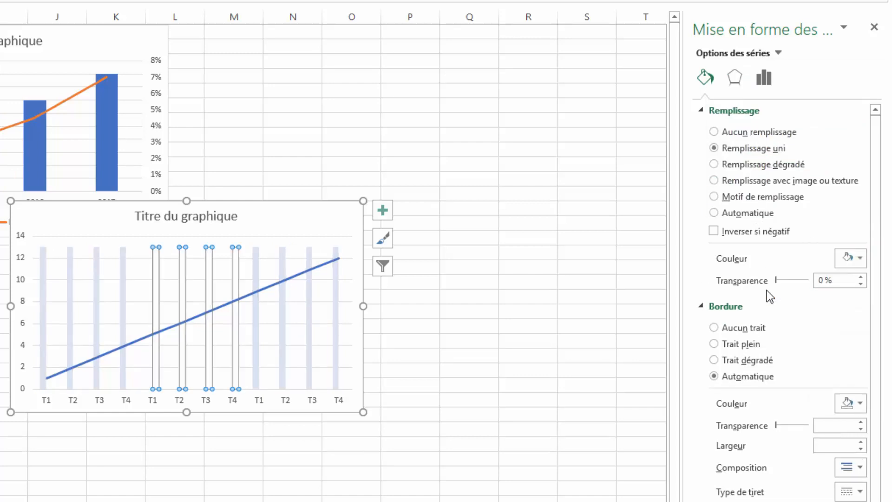
Set the gap width (Largeur de l'intervalle) to 0 % for the Fond 2 series and plot it on the secondary axis.
{"action": "left_click", "coordinate": [729, 76]}
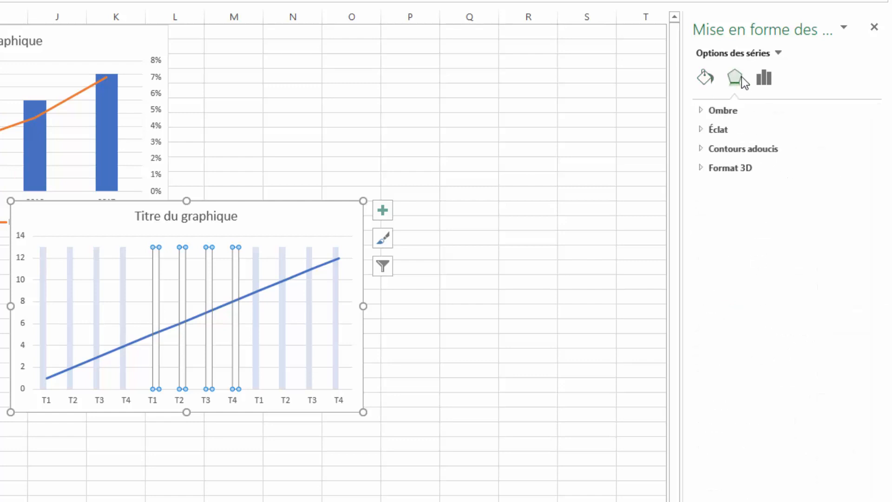
{"action": "left_click", "coordinate": [765, 77]}
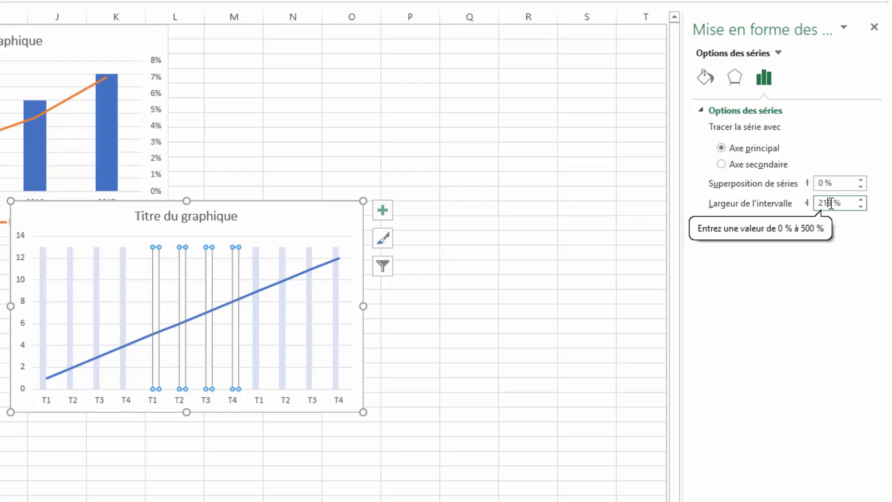
{"action": "left_click_drag", "start_coordinate": [828, 203], "coordinate": [808, 202]}
{"action": "key", "text": "BackSpace"}
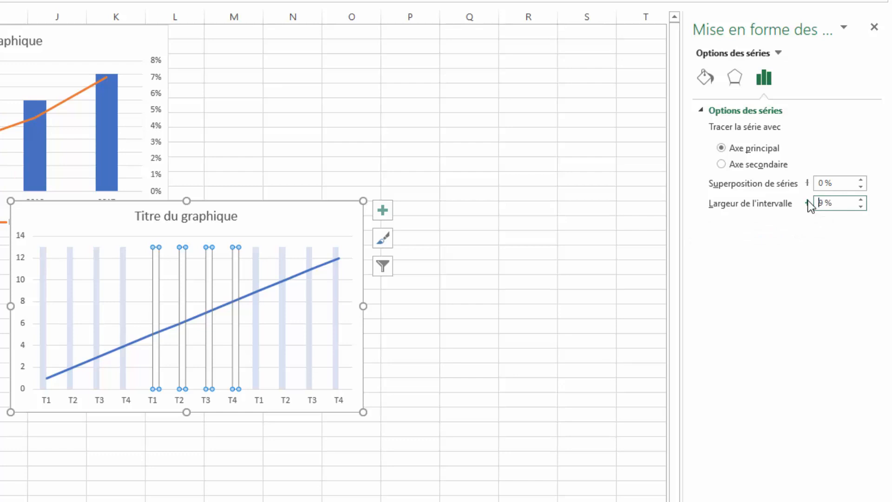
{"action": "key", "text": "Delete"}
{"action": "key", "text": "Delete"}
{"action": "type", "text": "0"}
{"action": "left_click", "coordinate": [843, 183]}
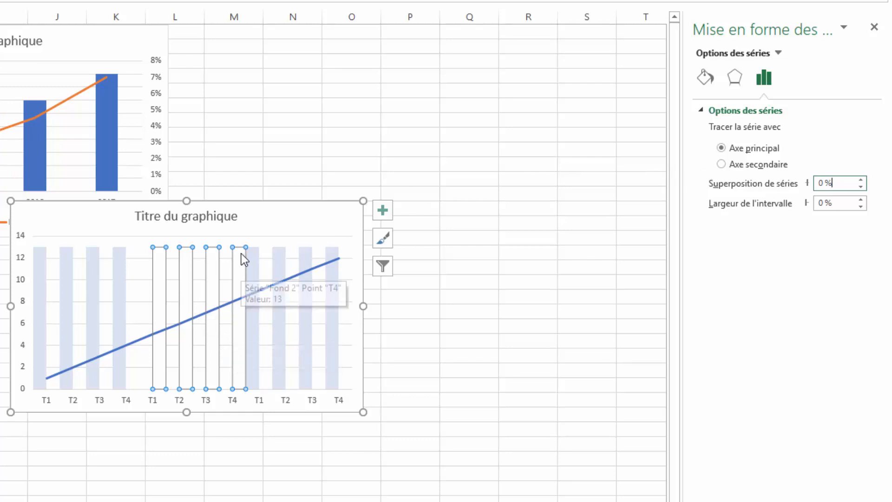
{"action": "left_click", "coordinate": [721, 165]}
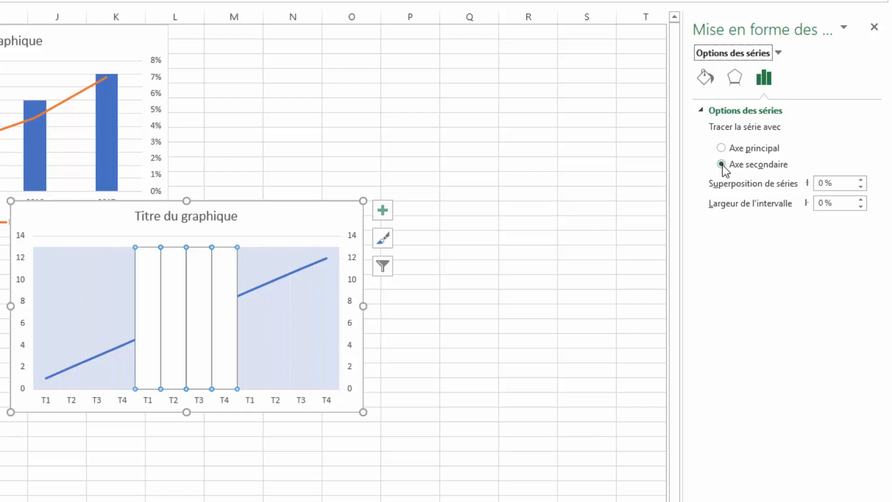
Give the Quantités line predefined (Prédéfini) markers.
{"action": "left_click", "coordinate": [281, 280]}
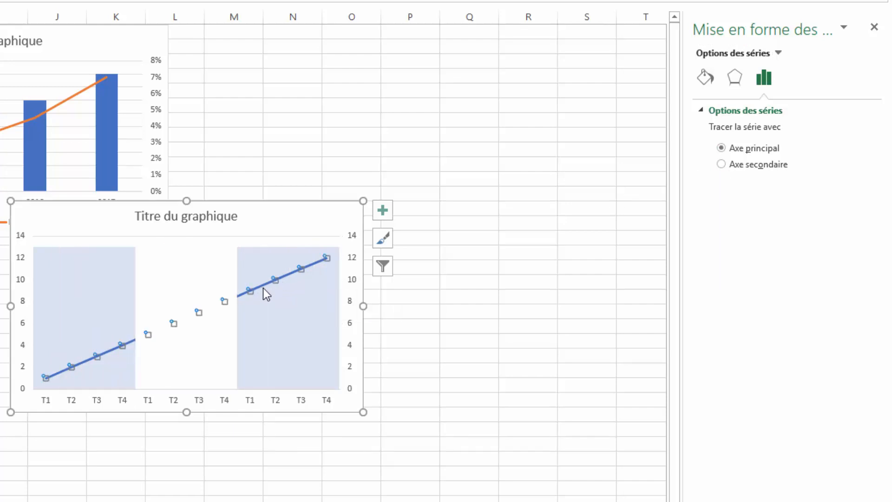
{"action": "mouse_move", "coordinate": [261, 287]}
{"action": "left_click", "coordinate": [705, 78]}
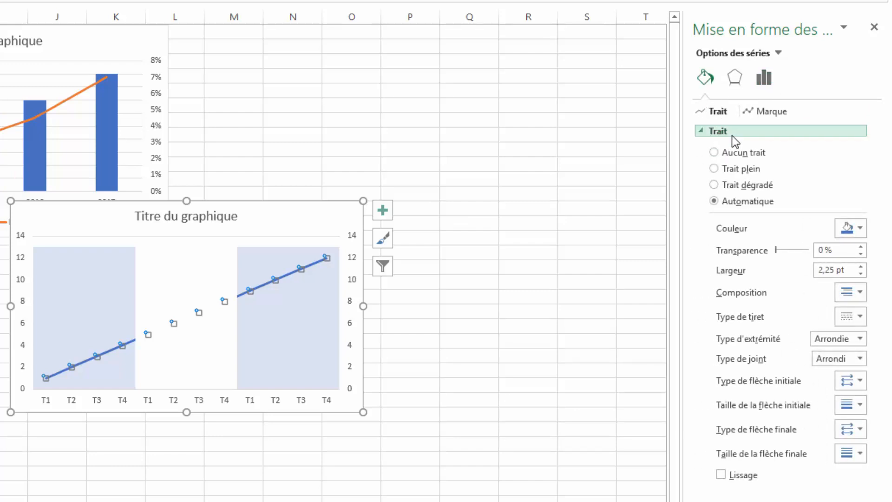
{"action": "left_click", "coordinate": [767, 112]}
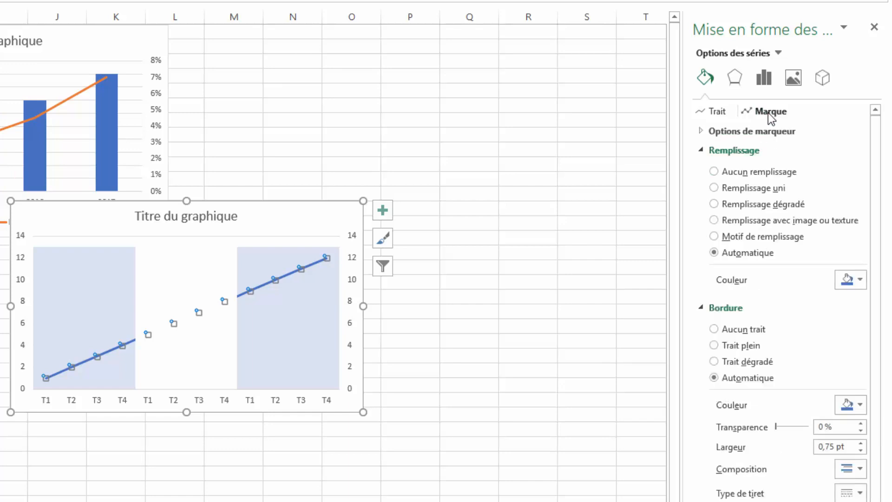
{"action": "left_click", "coordinate": [701, 131]}
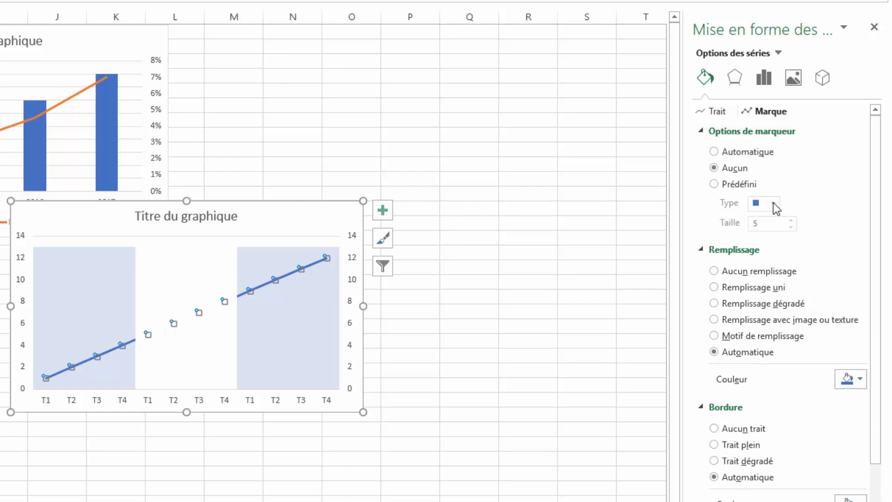
{"action": "left_click", "coordinate": [729, 185]}
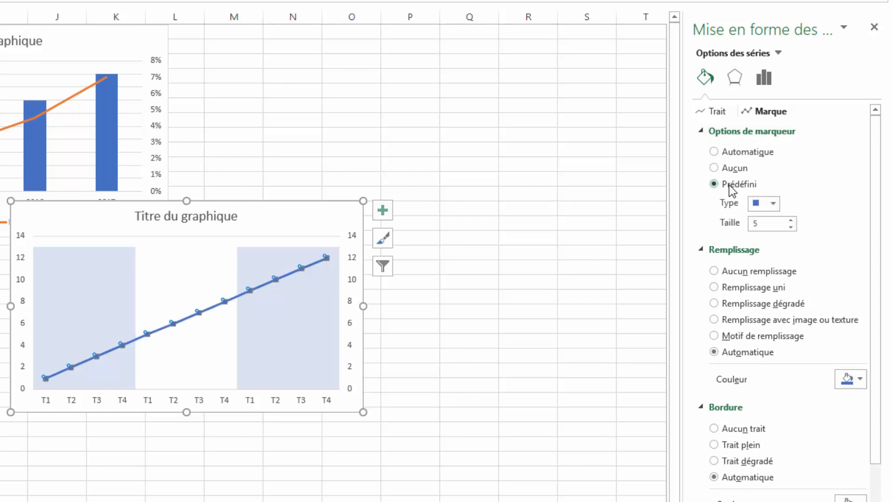
Change the Quantités markers to the diamond type and set their size to 10.
{"action": "left_click", "coordinate": [775, 204]}
{"action": "left_click", "coordinate": [763, 232]}
{"action": "left_click", "coordinate": [789, 222]}
{"action": "left_click", "coordinate": [790, 222]}
{"action": "left_click", "coordinate": [790, 222]}
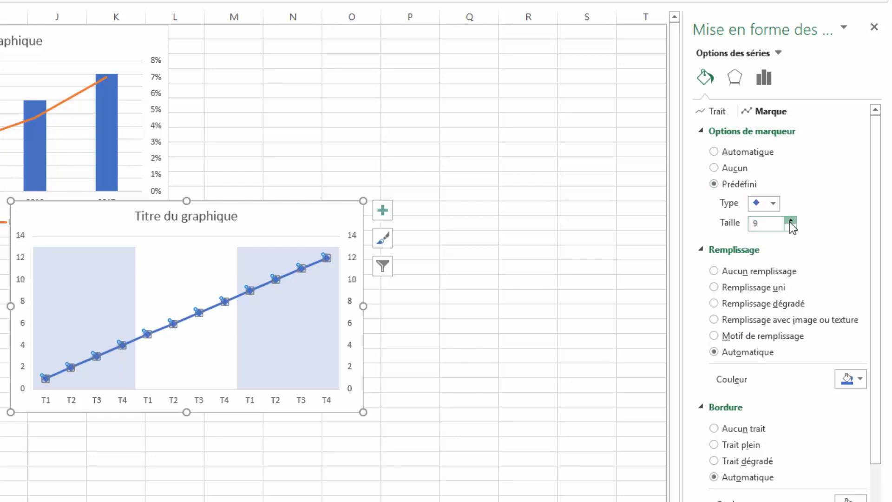
{"action": "left_click", "coordinate": [790, 222]}
{"action": "left_click", "coordinate": [789, 221]}
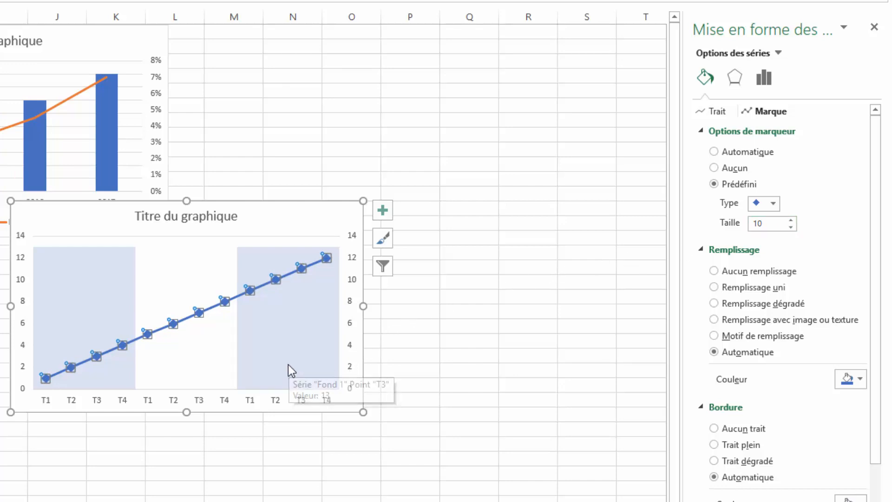
Delete the secondary vertical axis from the Quantités chart.
{"action": "left_click", "coordinate": [206, 353]}
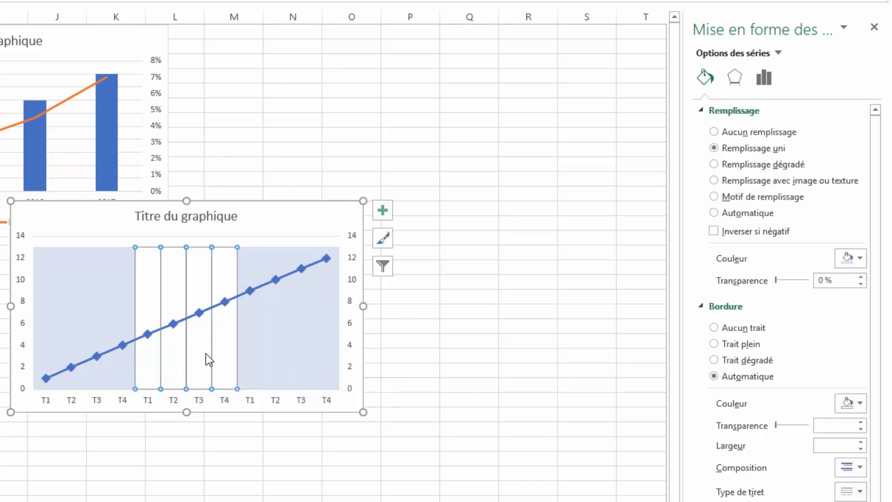
{"action": "left_click", "coordinate": [286, 226]}
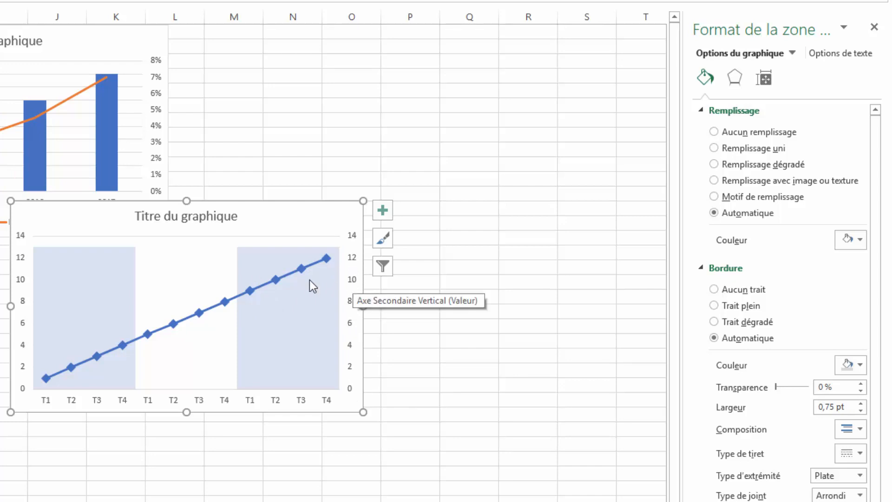
{"action": "left_click", "coordinate": [354, 281]}
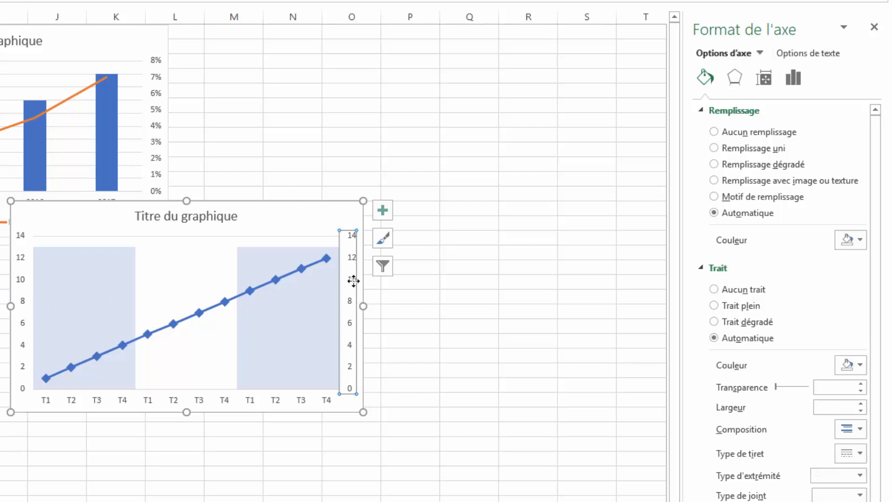
{"action": "key", "text": "Delete"}
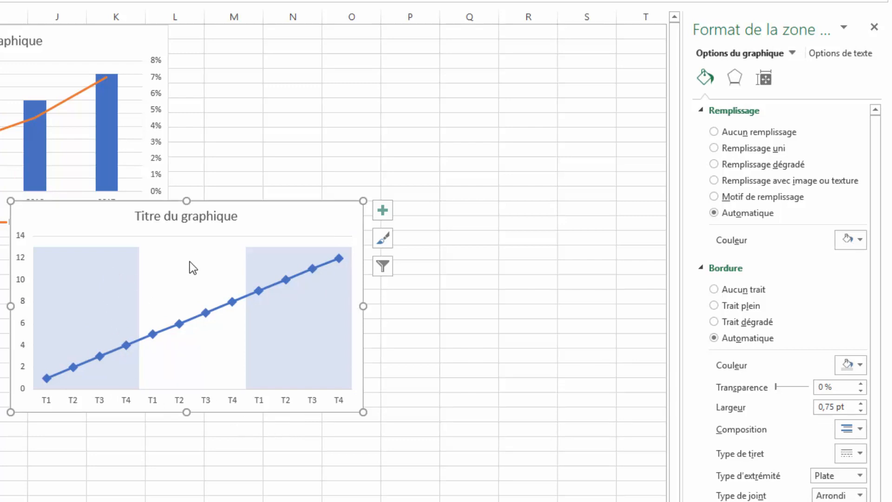
Move the Quantités chart up and to the left, over the Unités column chart.
{"action": "mouse_move", "coordinate": [296, 341]}
{"action": "mouse_move", "coordinate": [137, 337]}
{"action": "mouse_move", "coordinate": [238, 375]}
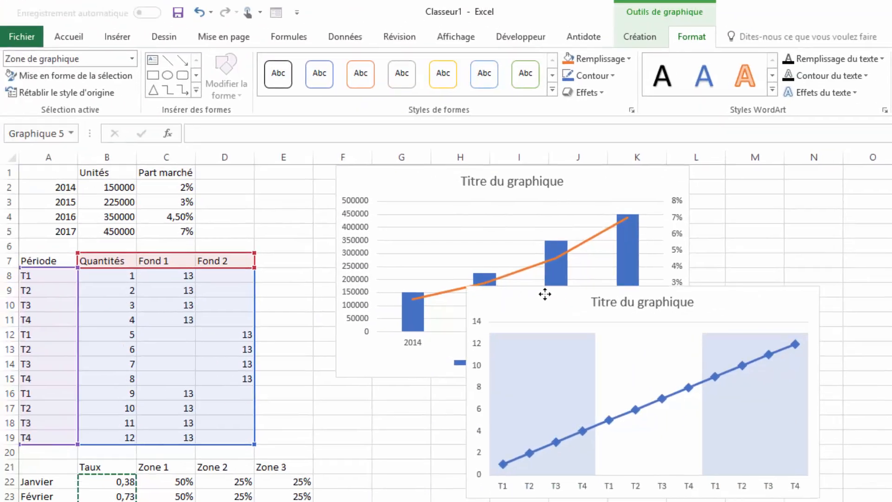
{"action": "left_click_drag", "start_coordinate": [545, 293], "coordinate": [442, 218]}
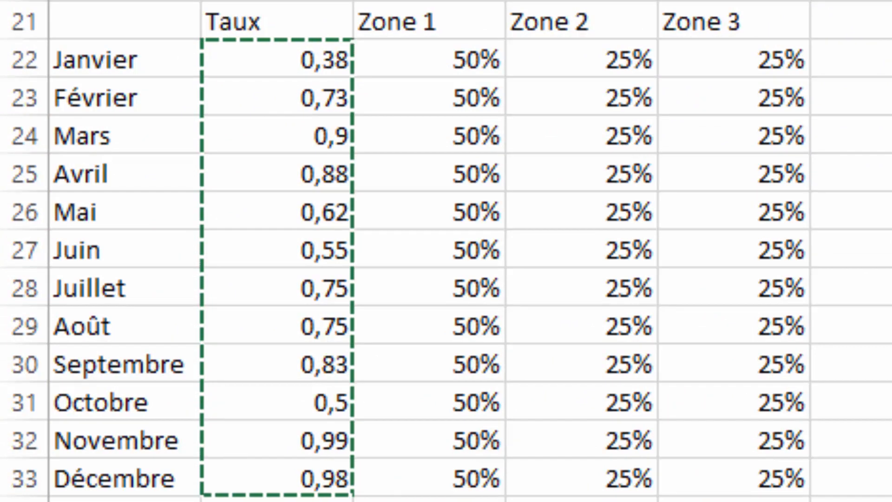
{"action": "left_click", "coordinate": [129, 25]}
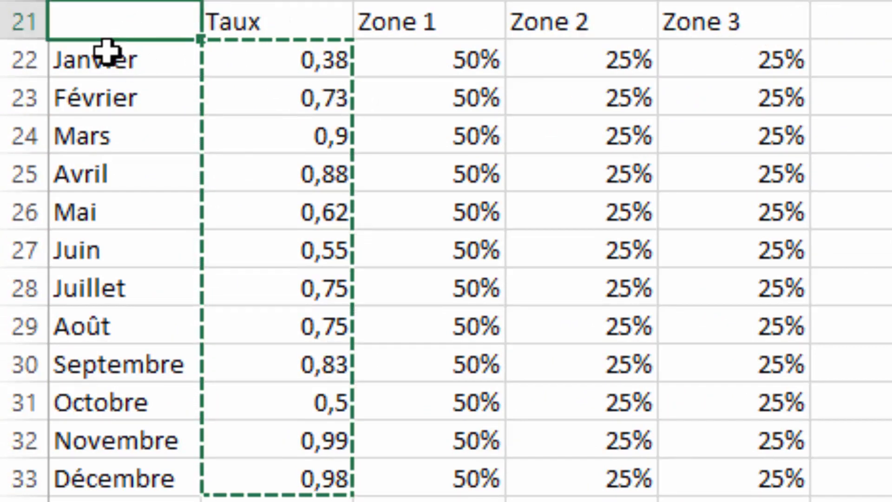
{"action": "key", "text": "Right"}
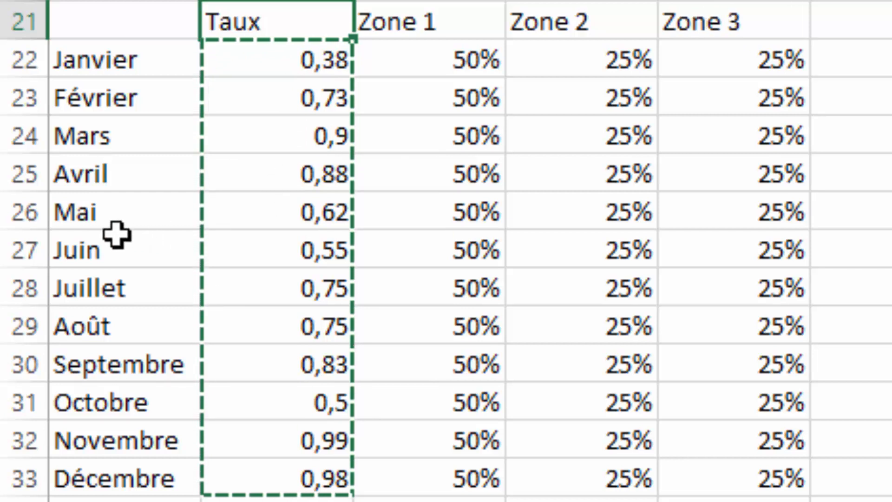
{"action": "left_click", "coordinate": [461, 61]}
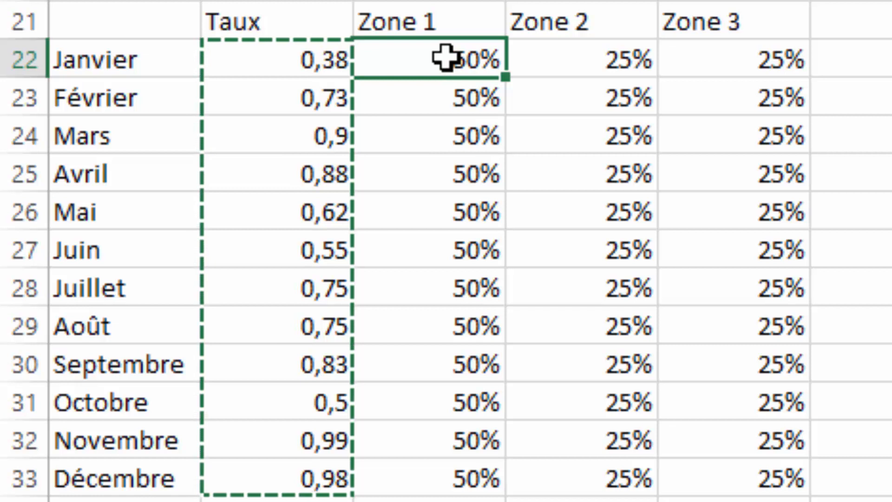
{"action": "left_click", "coordinate": [603, 61]}
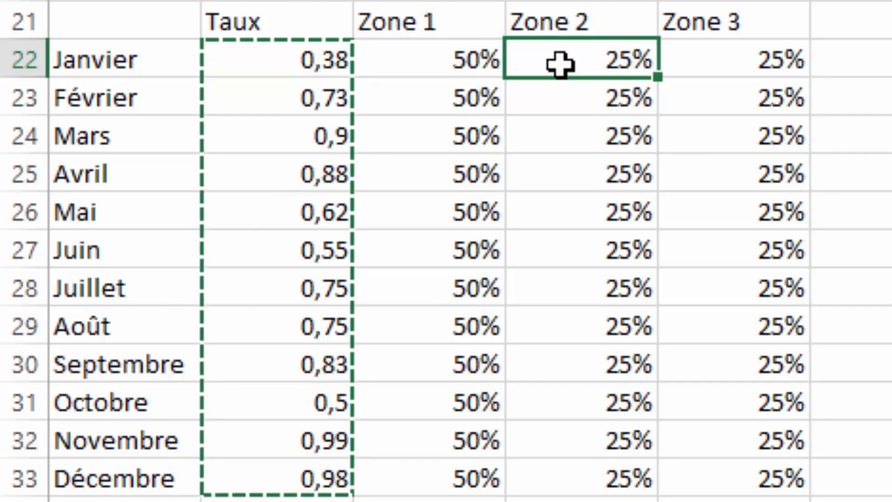
{"action": "left_click", "coordinate": [748, 58]}
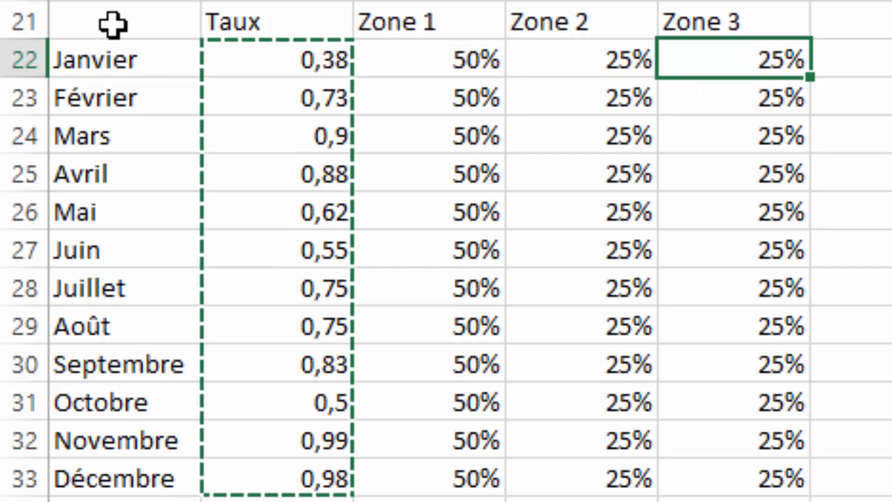
Start a combined chart (Graphique combiné) from the monthly Taux and Zone data in A21:E33.
{"action": "left_click_drag", "start_coordinate": [113, 24], "coordinate": [745, 490]}
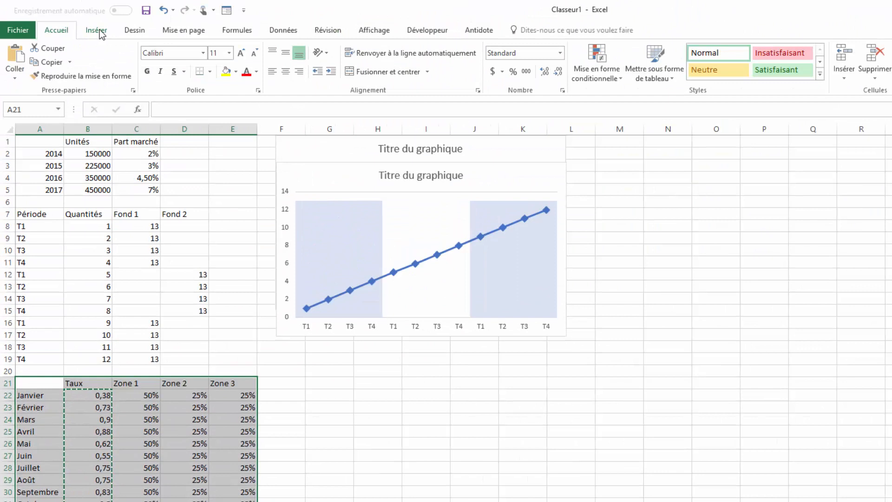
{"action": "left_click", "coordinate": [96, 31]}
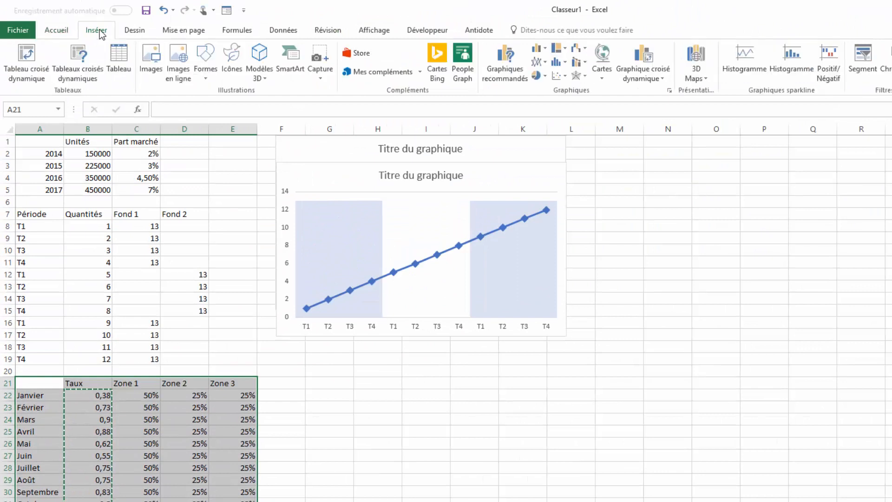
{"action": "left_click", "coordinate": [498, 66]}
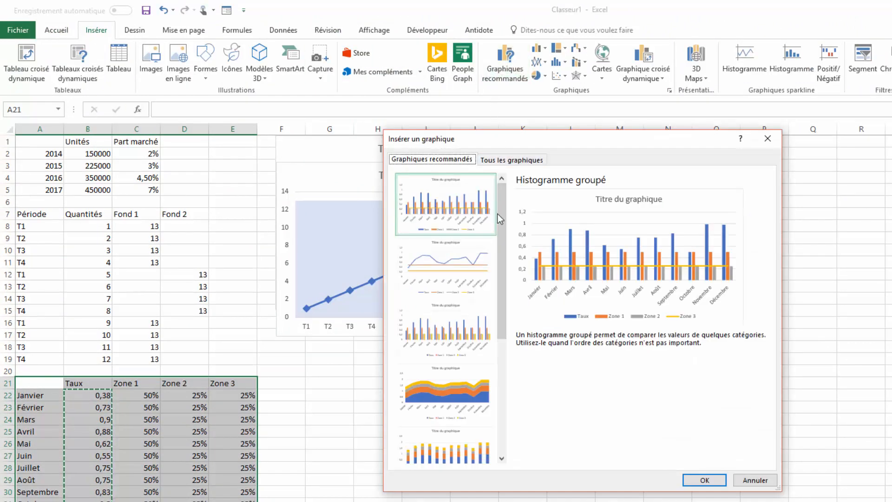
{"action": "left_click_drag", "start_coordinate": [502, 219], "coordinate": [490, 332]}
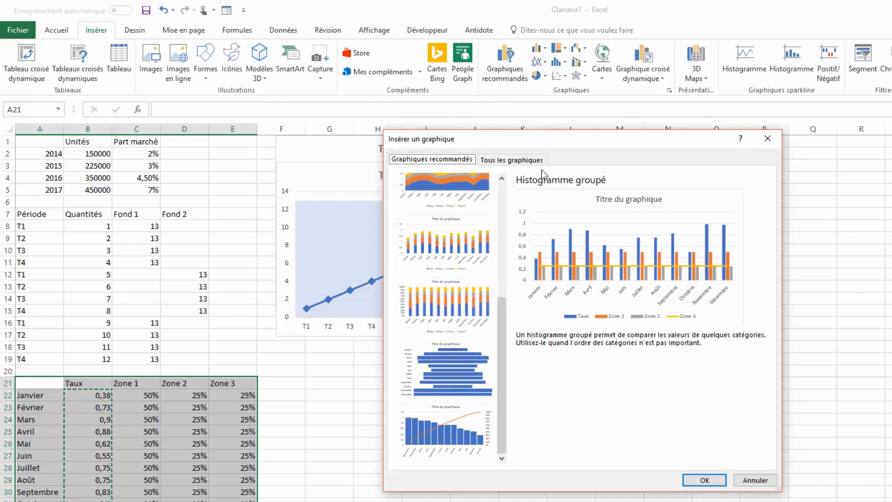
{"action": "left_click", "coordinate": [517, 160]}
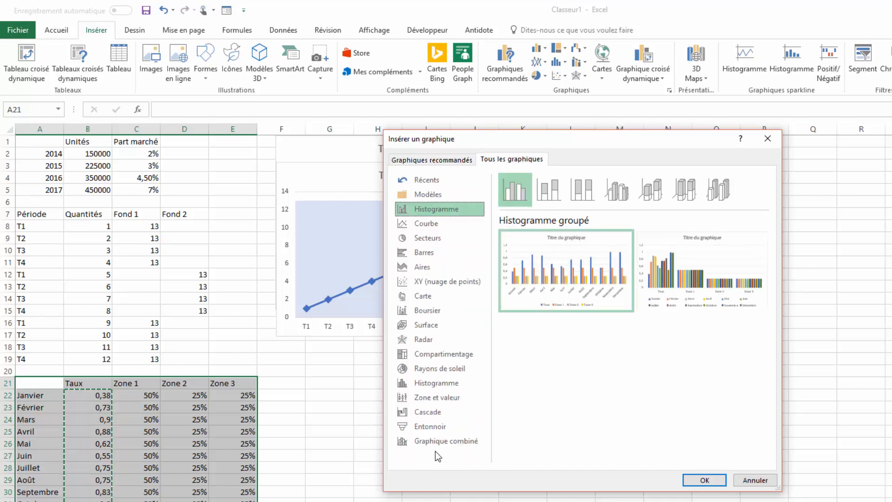
{"action": "left_click", "coordinate": [452, 439]}
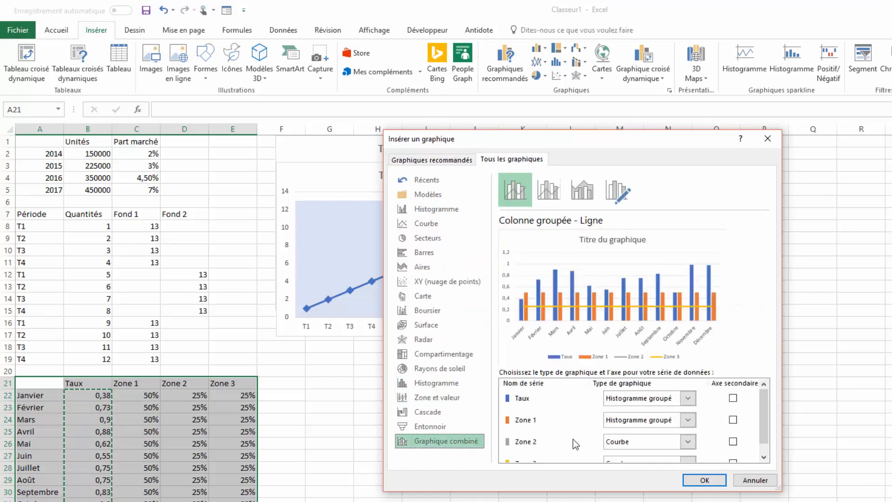
Set the Taux series to Courbe avec marques and Zone 1, Zone 2 and Zone 3 to Histogramme empilé.
{"action": "left_click", "coordinate": [689, 398]}
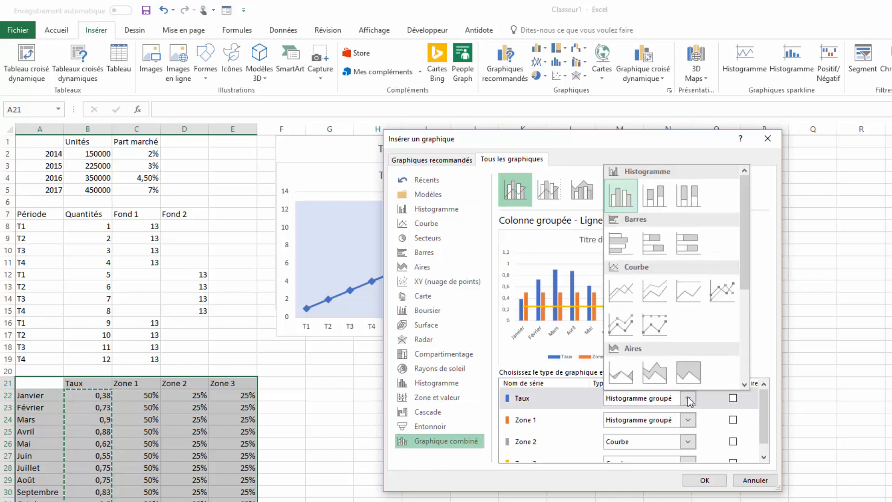
{"action": "left_click", "coordinate": [720, 288]}
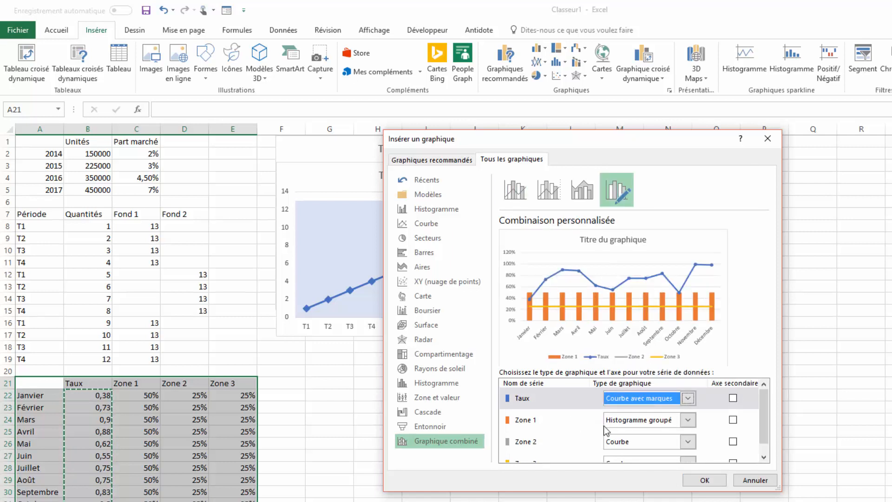
{"action": "left_click", "coordinate": [687, 420]}
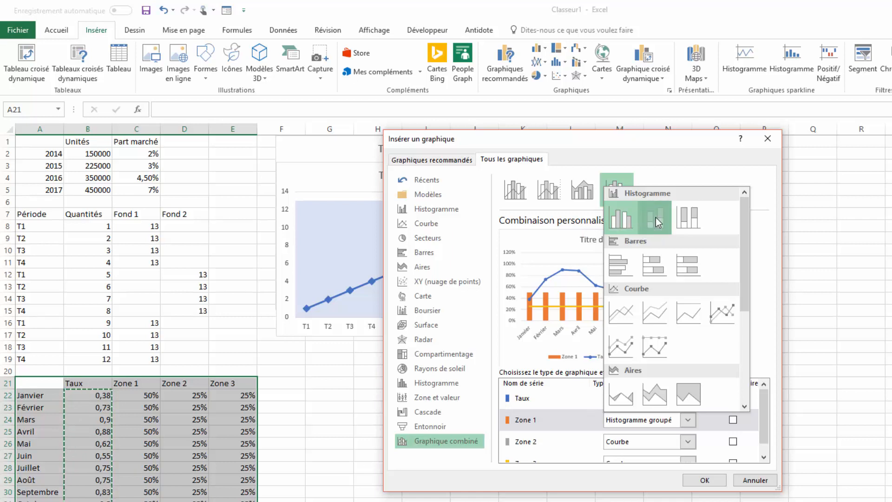
{"action": "left_click", "coordinate": [657, 218]}
{"action": "left_click", "coordinate": [688, 442]}
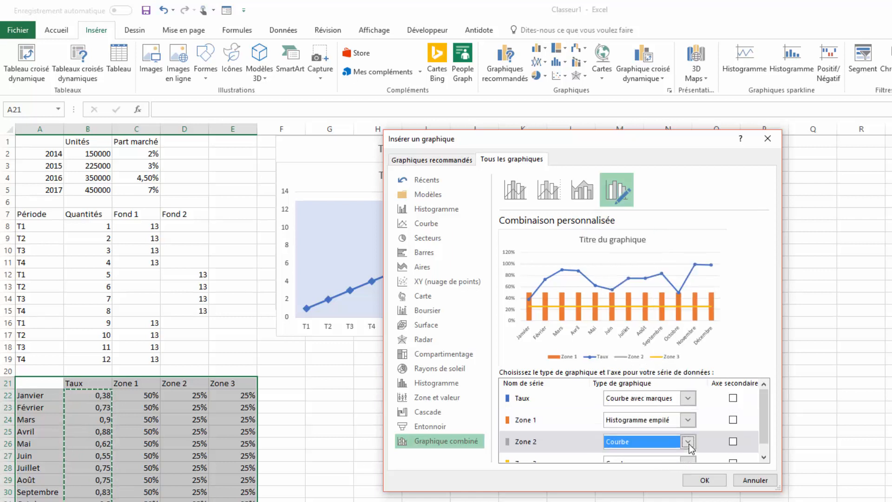
{"action": "left_click", "coordinate": [648, 245]}
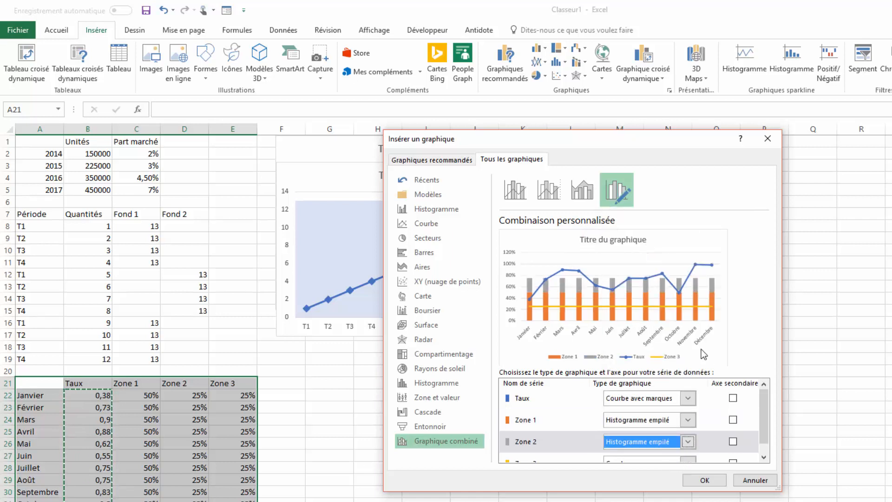
{"action": "left_click", "coordinate": [763, 458]}
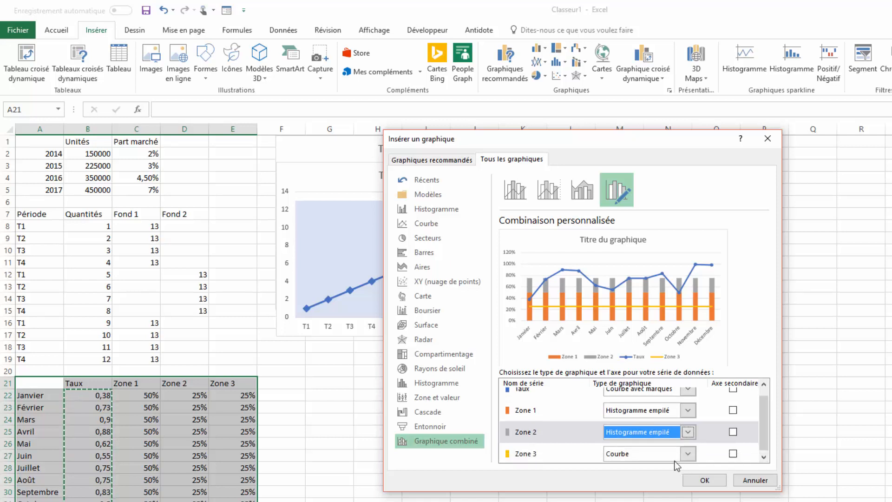
{"action": "left_click", "coordinate": [687, 454]}
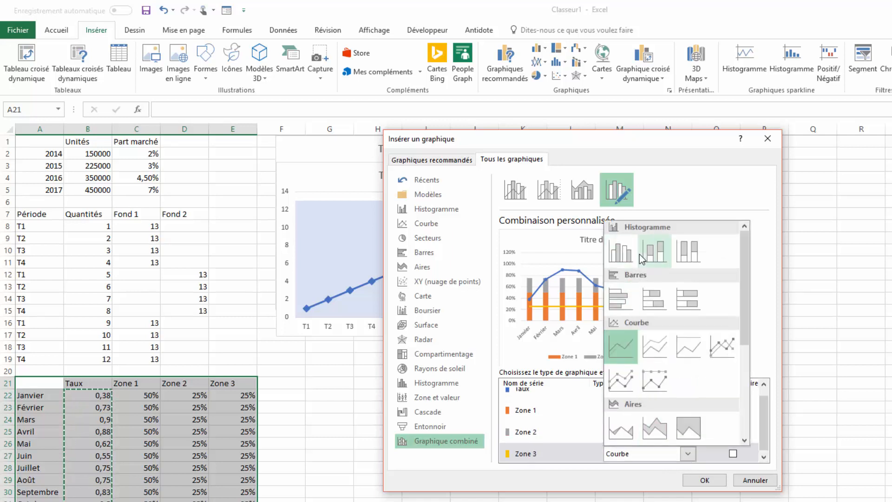
{"action": "left_click", "coordinate": [654, 253]}
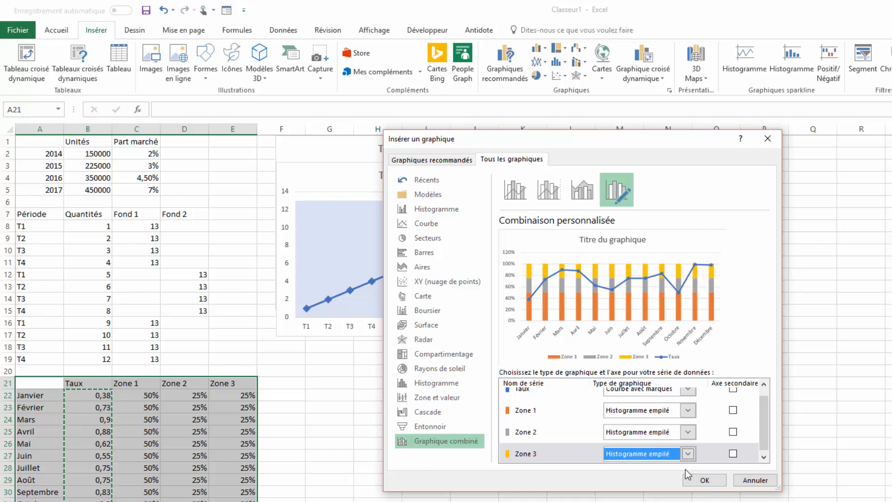
Insert the Taux and zones chart and move it below the Quantités chart.
{"action": "left_click", "coordinate": [704, 480]}
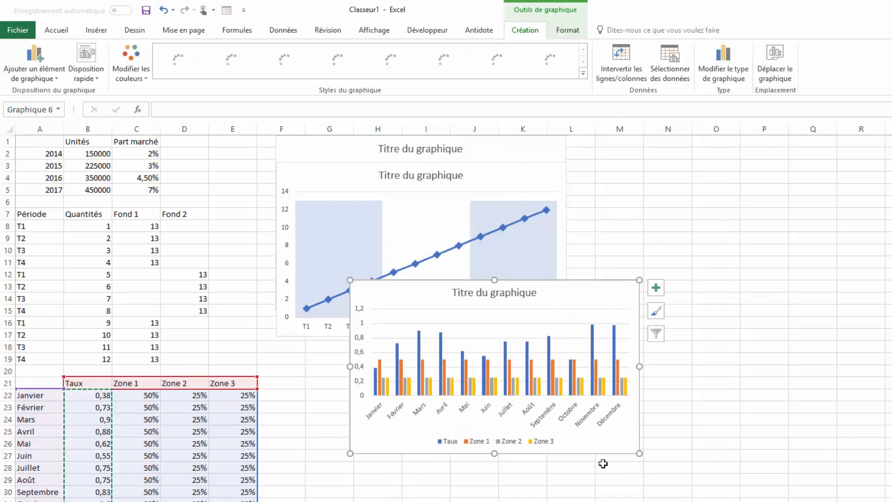
{"action": "left_click_drag", "start_coordinate": [592, 456], "coordinate": [524, 501]}
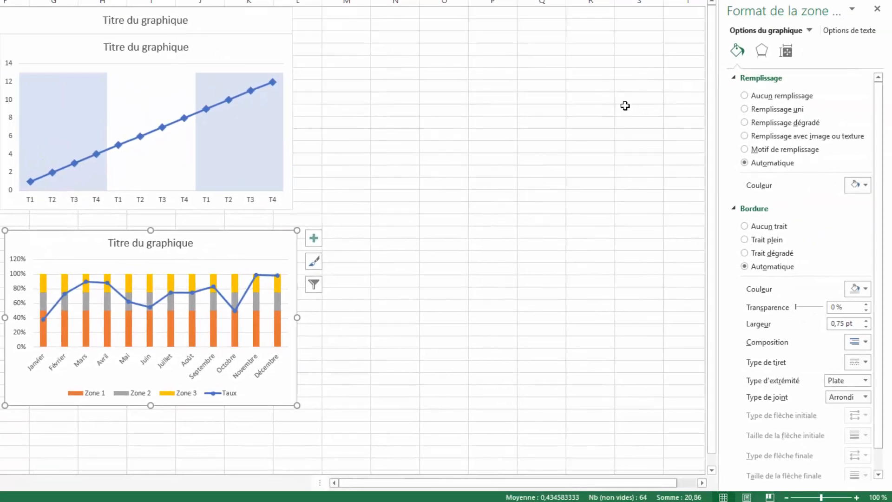
Fill the Zone 1 columns of the Taux chart with standard red.
{"action": "left_click", "coordinate": [278, 330]}
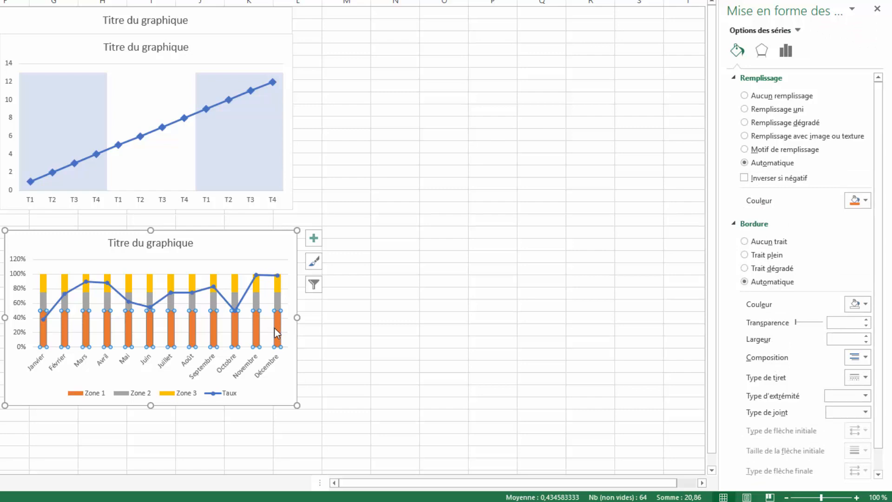
{"action": "left_click", "coordinate": [866, 204]}
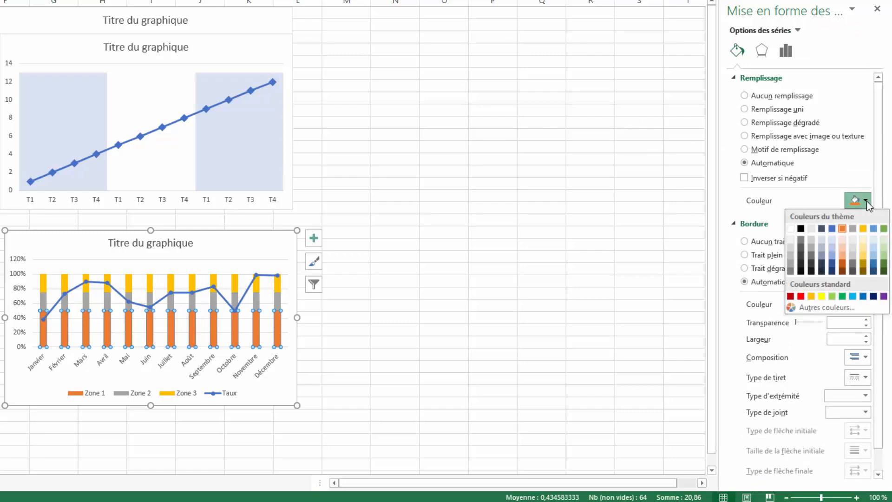
{"action": "left_click", "coordinate": [801, 296]}
Fill the Zone 2 series with the gold theme colour.
{"action": "left_click", "coordinate": [797, 30]}
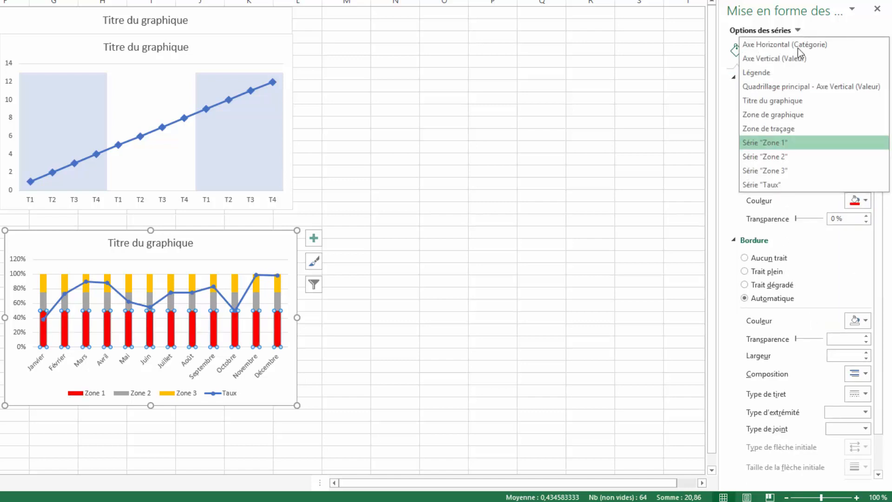
{"action": "left_click", "coordinate": [792, 158]}
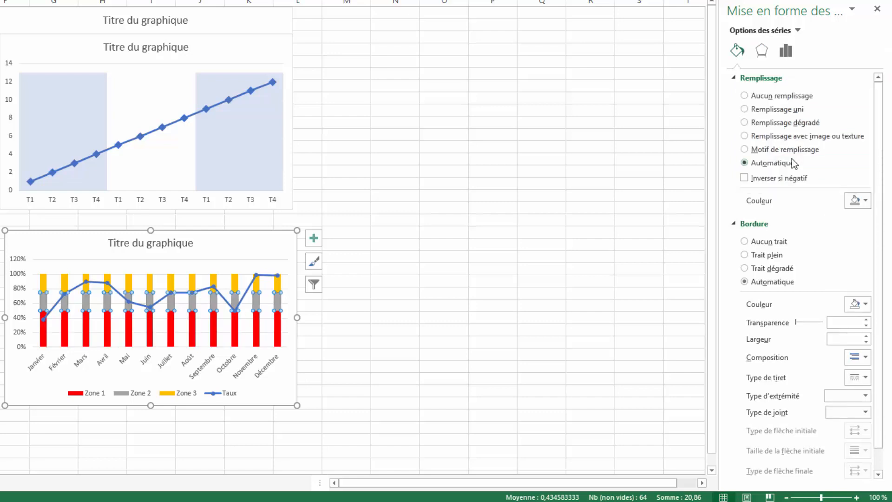
{"action": "left_click", "coordinate": [866, 201]}
{"action": "left_click", "coordinate": [863, 229]}
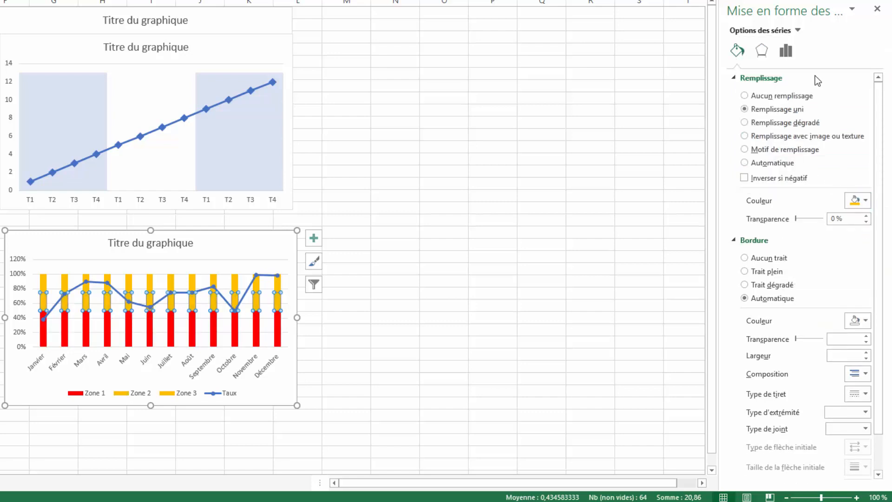
Fill the Zone 3 series with the green theme colour.
{"action": "left_click", "coordinate": [795, 30]}
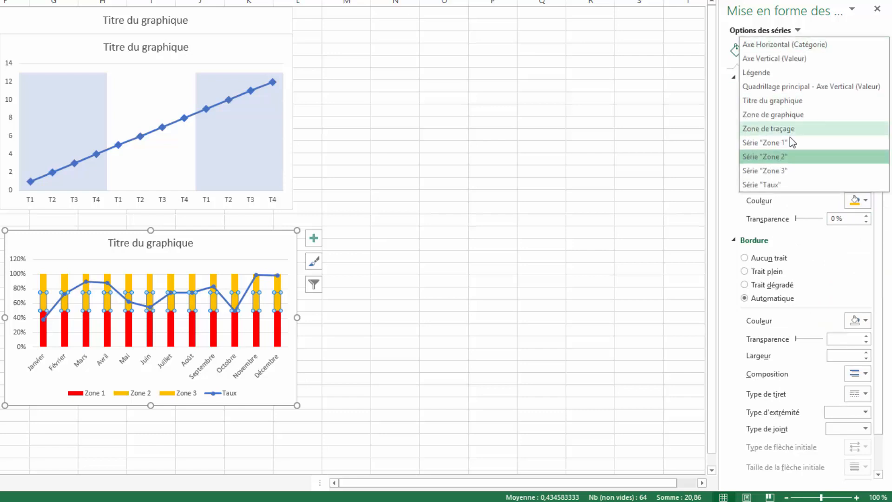
{"action": "left_click", "coordinate": [789, 175]}
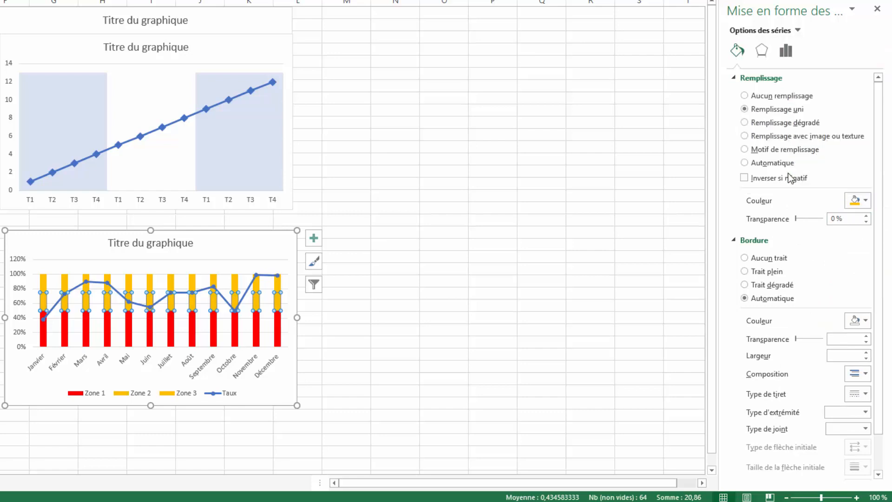
{"action": "left_click", "coordinate": [865, 200]}
{"action": "left_click", "coordinate": [884, 228]}
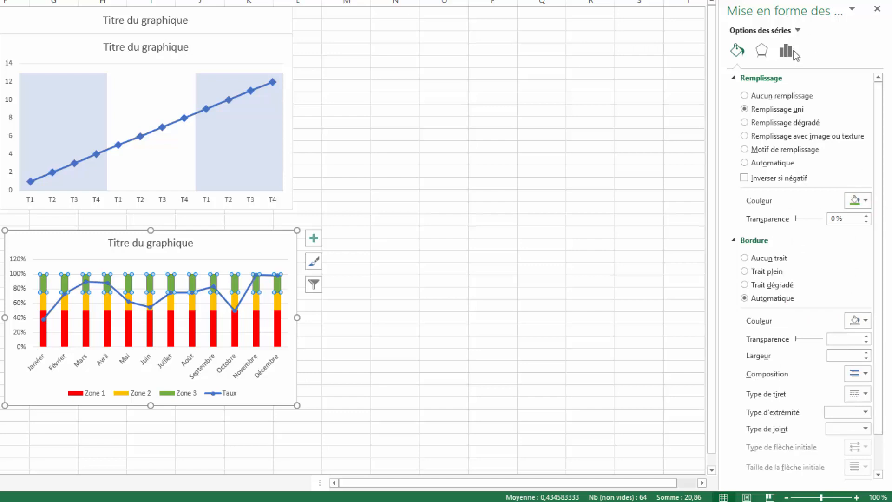
Set the gap width (Largeur de l'intervalle) of the zone columns to 0 %.
{"action": "left_click", "coordinate": [784, 52]}
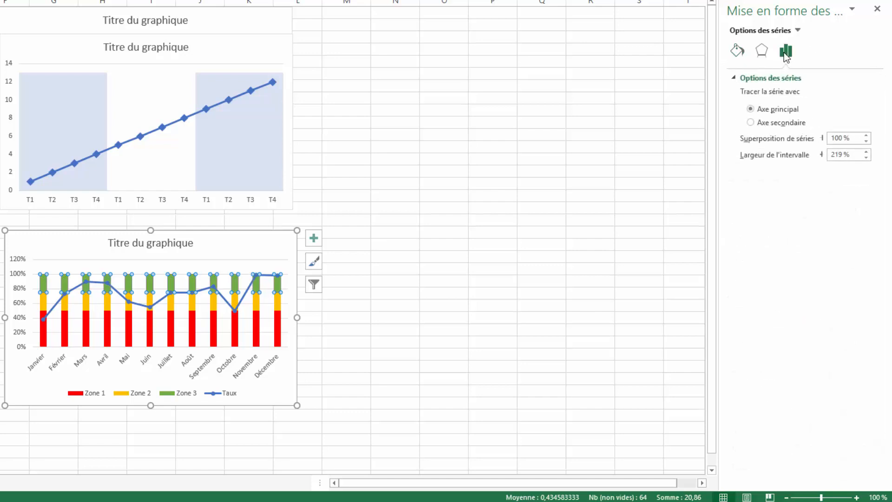
{"action": "double_click", "coordinate": [844, 154]}
{"action": "type", "text": "0"}
{"action": "key", "text": "Tab"}
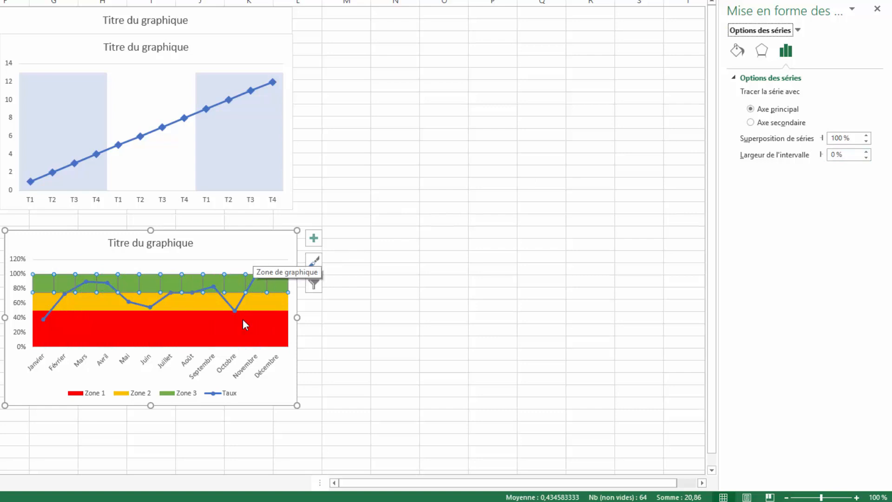
Delete the legend from the Taux chart.
{"action": "left_click", "coordinate": [258, 402]}
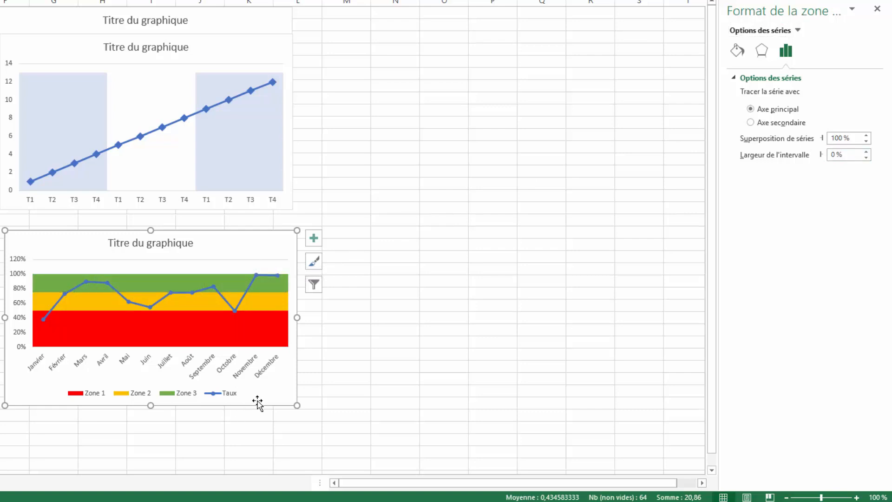
{"action": "left_click", "coordinate": [226, 398]}
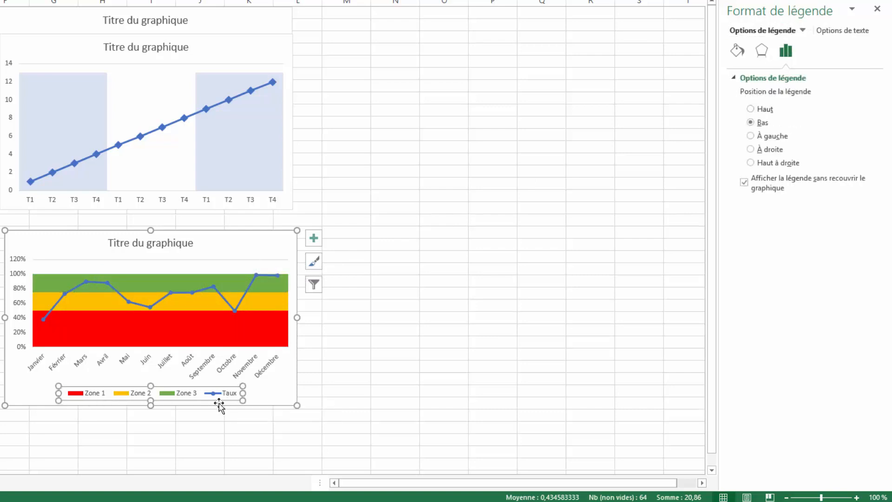
{"action": "key", "text": "Delete"}
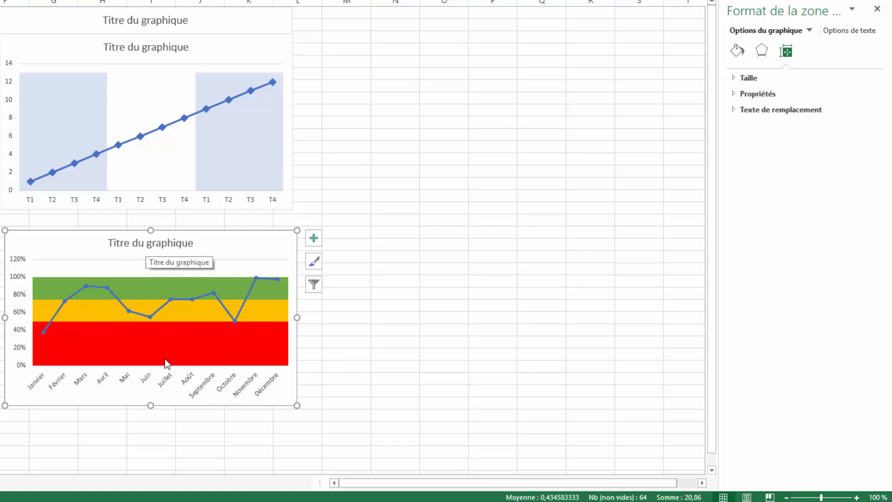
Shorten the Taux chart's plot area from its lower edge to free some space beneath the month labels.
{"action": "left_click", "coordinate": [29, 377]}
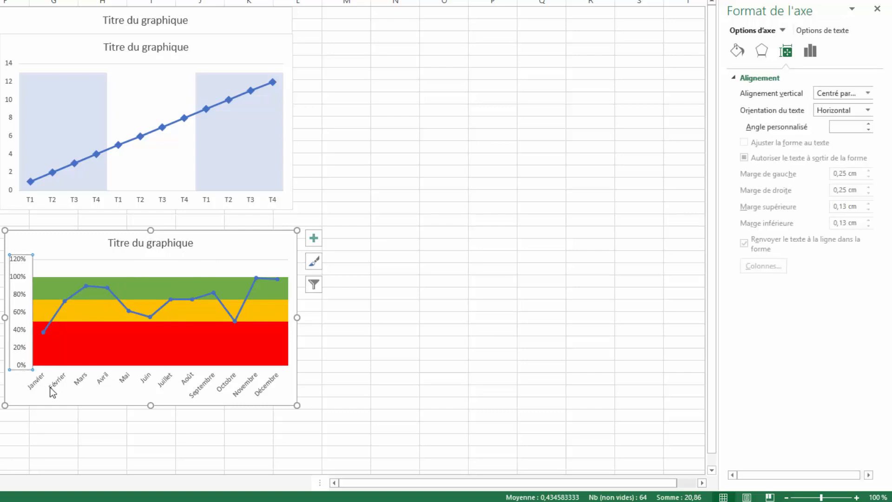
{"action": "left_click", "coordinate": [22, 250]}
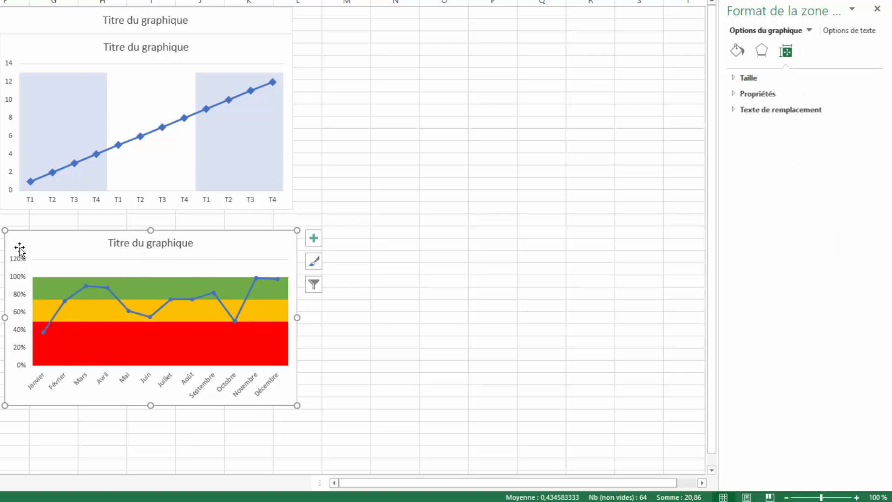
{"action": "left_click", "coordinate": [50, 259]}
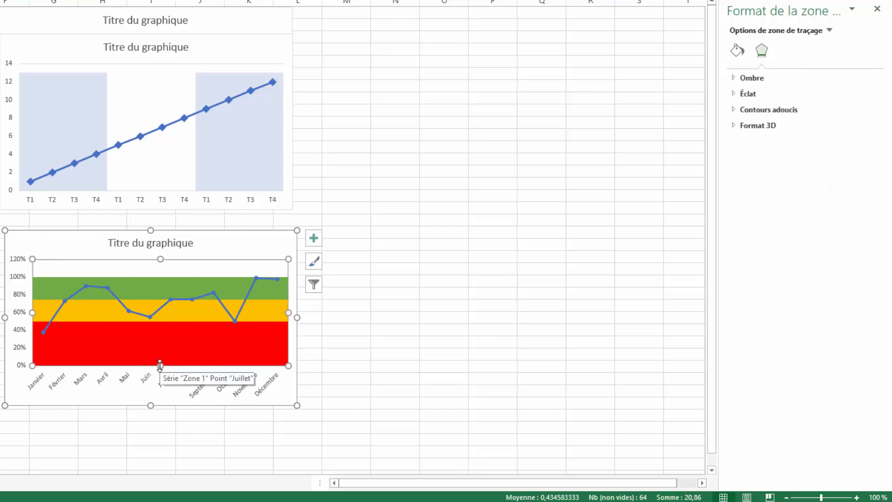
{"action": "left_click_drag", "start_coordinate": [160, 365], "coordinate": [160, 355]}
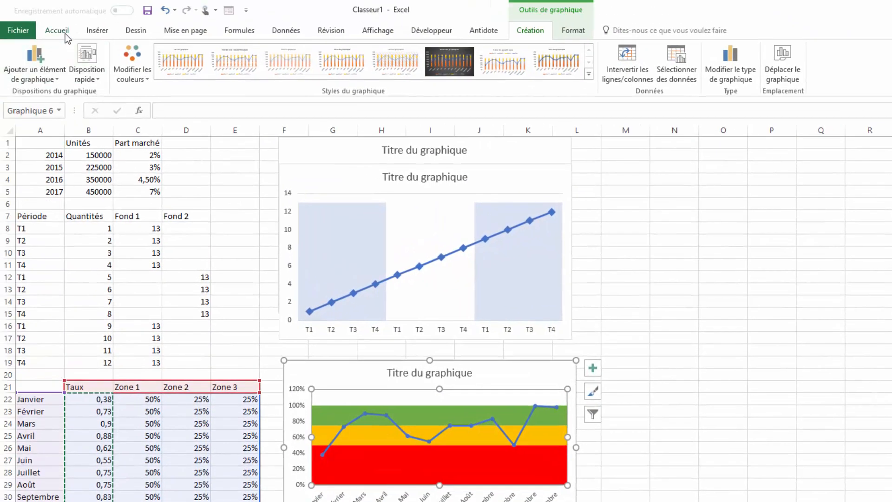
Insert a text box reading "Taux de réussite" in the Taux chart, placed below the month labels.
{"action": "left_click", "coordinate": [96, 32]}
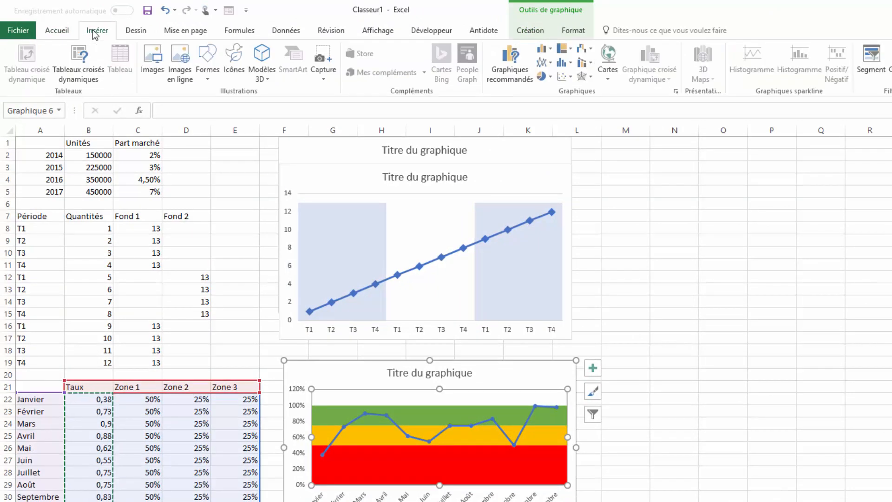
{"action": "left_click", "coordinate": [207, 62]}
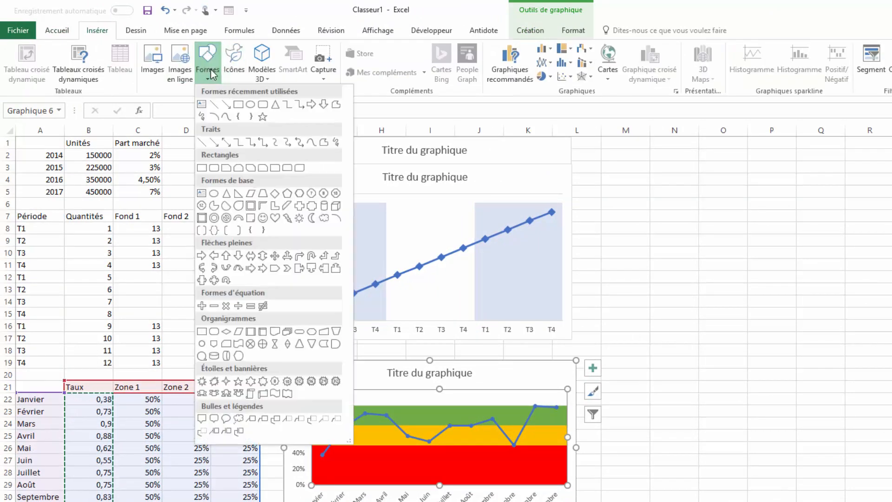
{"action": "left_click", "coordinate": [201, 104]}
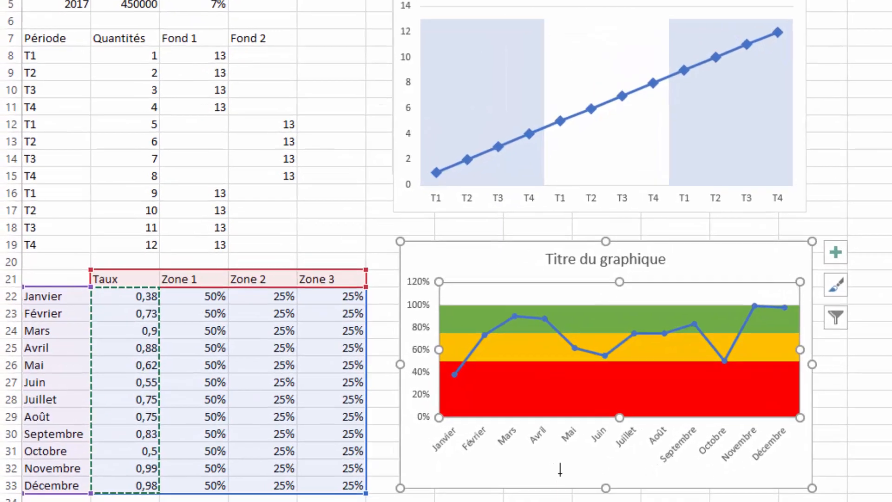
{"action": "left_click", "coordinate": [560, 469]}
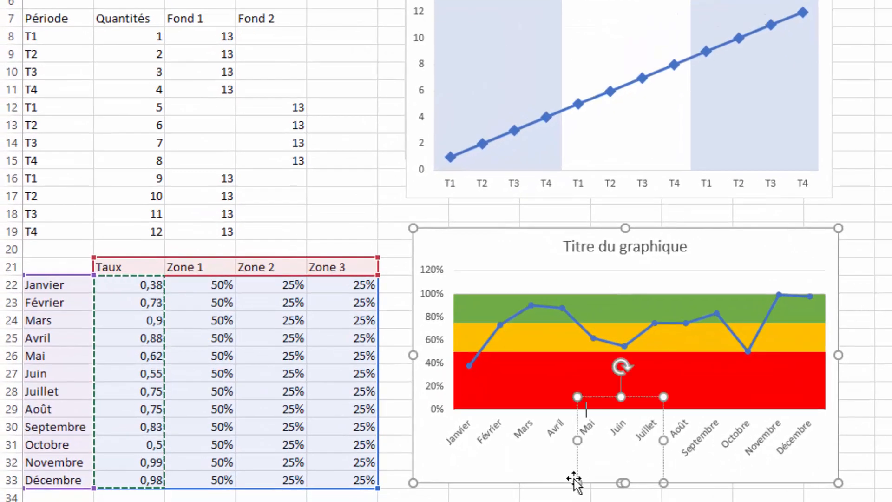
{"action": "type", "text": "Taux de réussite"}
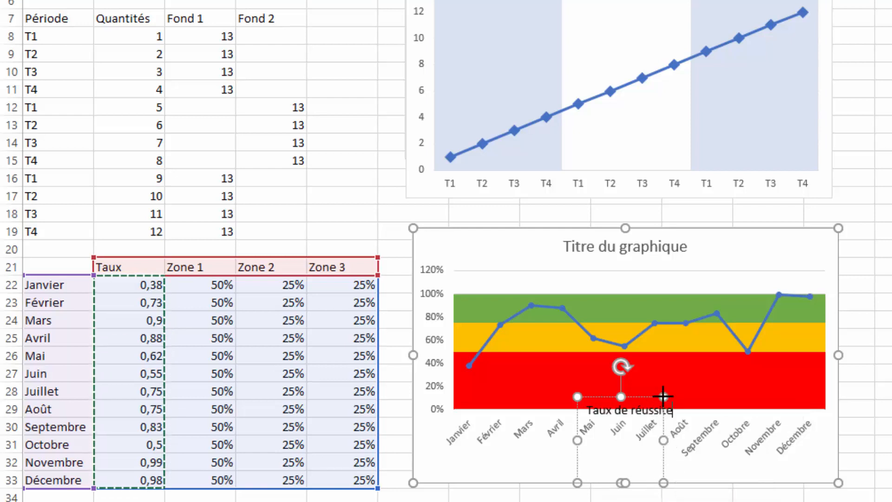
{"action": "left_click_drag", "start_coordinate": [664, 396], "coordinate": [697, 458]}
{"action": "left_click", "coordinate": [887, 498]}
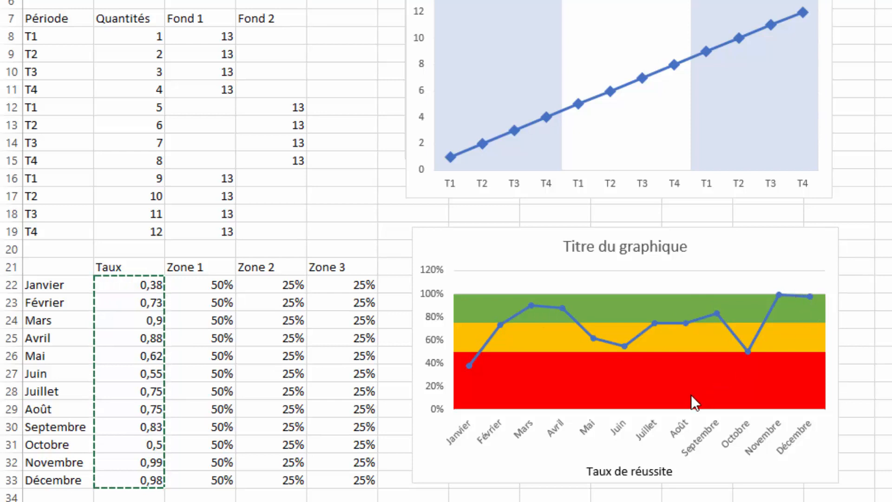
Remove the fill from the Zone 1 and Zone 3 series of the Taux chart.
{"action": "mouse_move", "coordinate": [689, 391]}
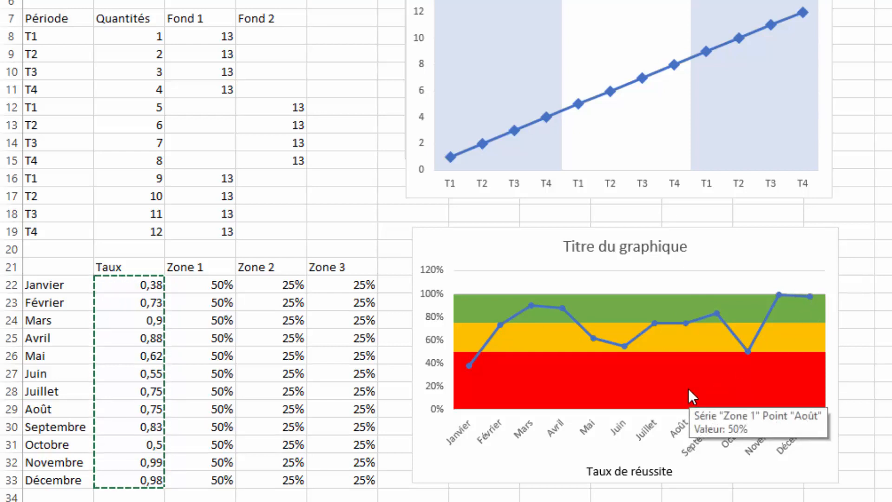
{"action": "left_click", "coordinate": [672, 385]}
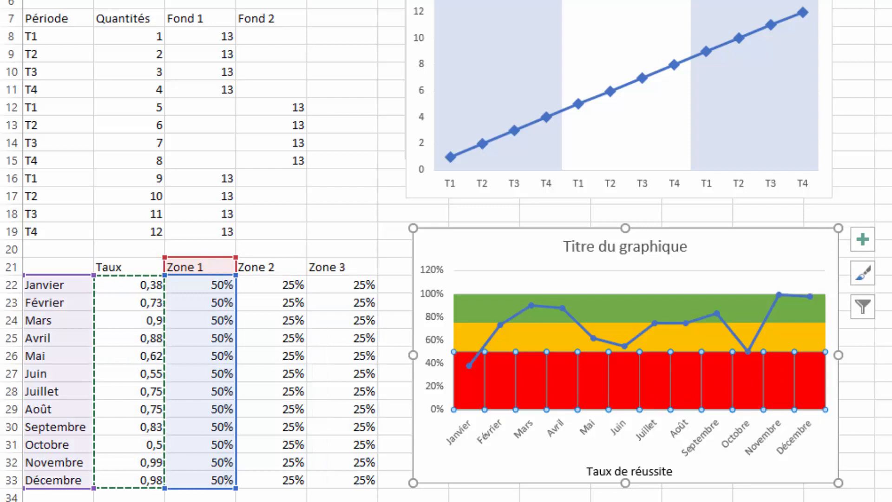
{"action": "left_click", "coordinate": [810, 308]}
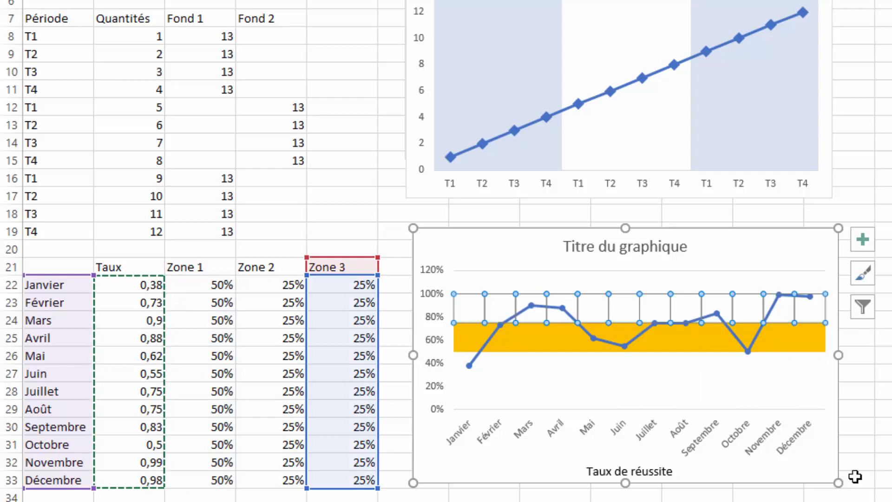
{"action": "left_click", "coordinate": [785, 252]}
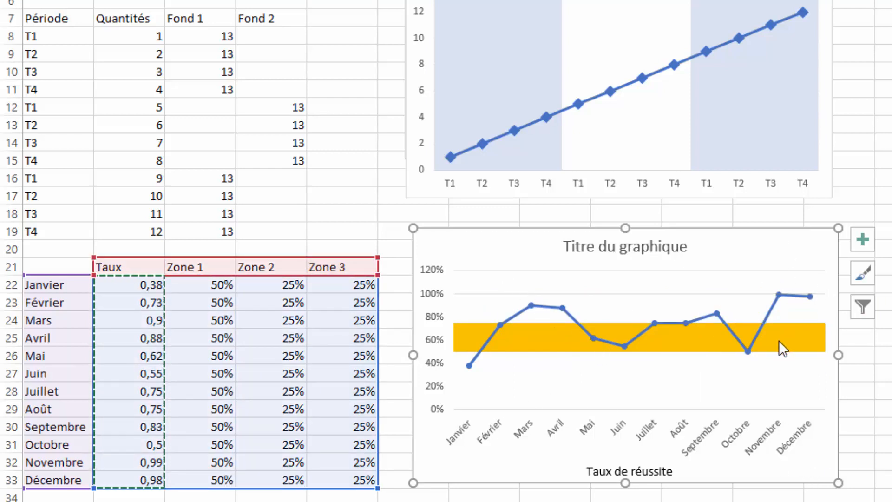
{"action": "mouse_move", "coordinate": [779, 340]}
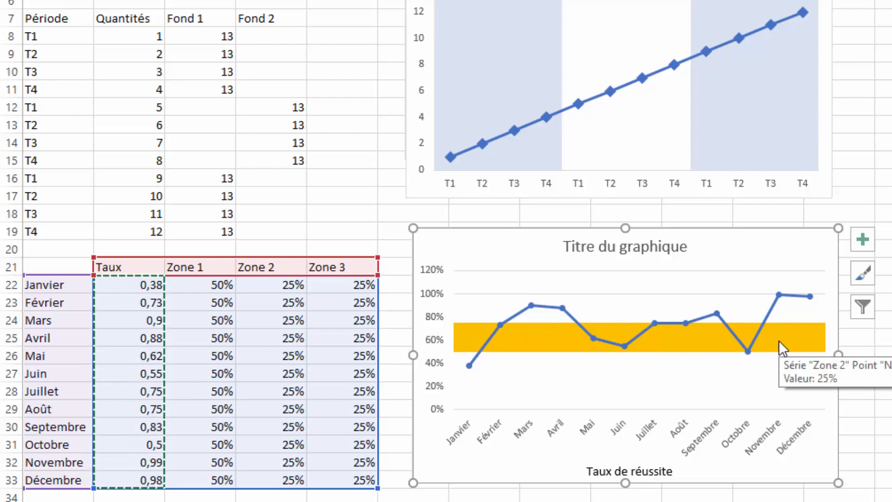